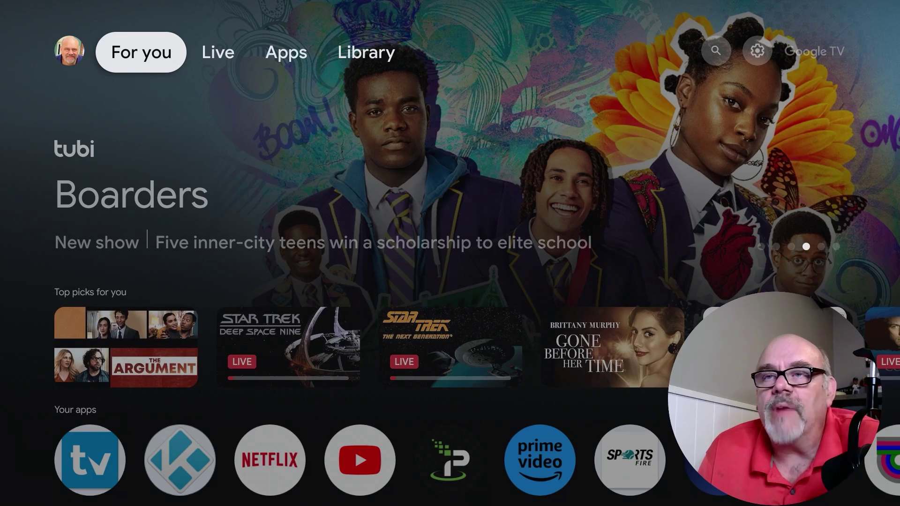
Browse the Google TV For you rows down to the Oscars row and back to the top.
{"action": "key", "text": "Down"}
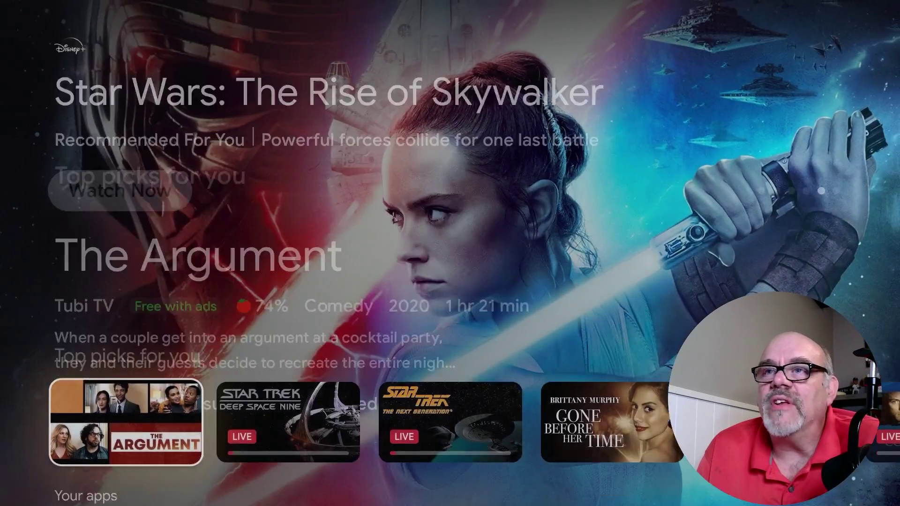
{"action": "key", "text": "Down"}
{"action": "key", "text": "Down"}
{"action": "key", "text": "Down"}
{"action": "key", "text": "Down"}
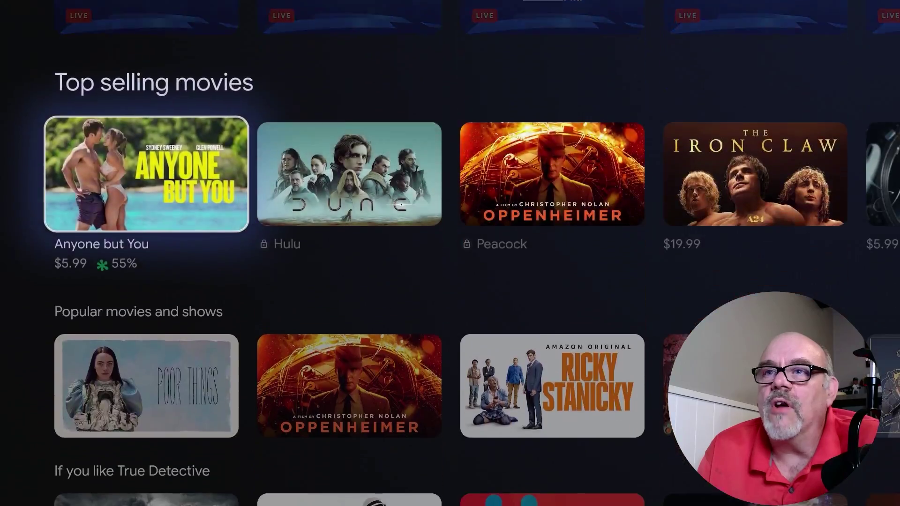
{"action": "key", "text": "Down"}
{"action": "key", "text": "Down"}
{"action": "key", "text": "Down"}
{"action": "key", "text": "Down"}
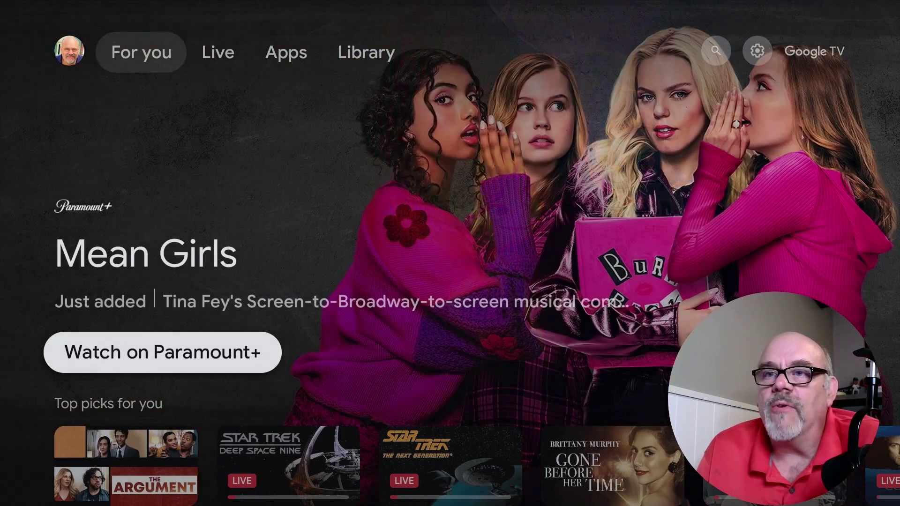
{"action": "key", "text": "Down"}
{"action": "key", "text": "Down"}
{"action": "key", "text": "Down"}
{"action": "key", "text": "Down"}
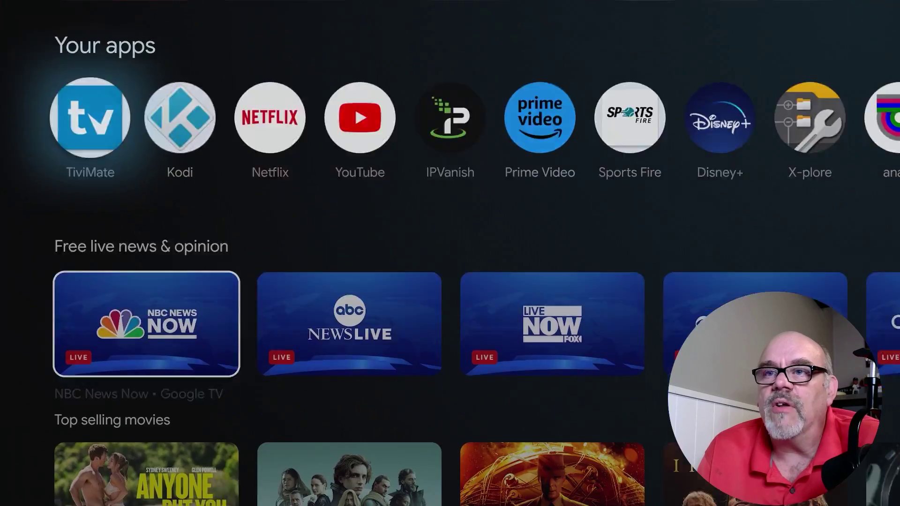
{"action": "key", "text": "Down"}
{"action": "key", "text": "Down"}
{"action": "key", "text": "Down"}
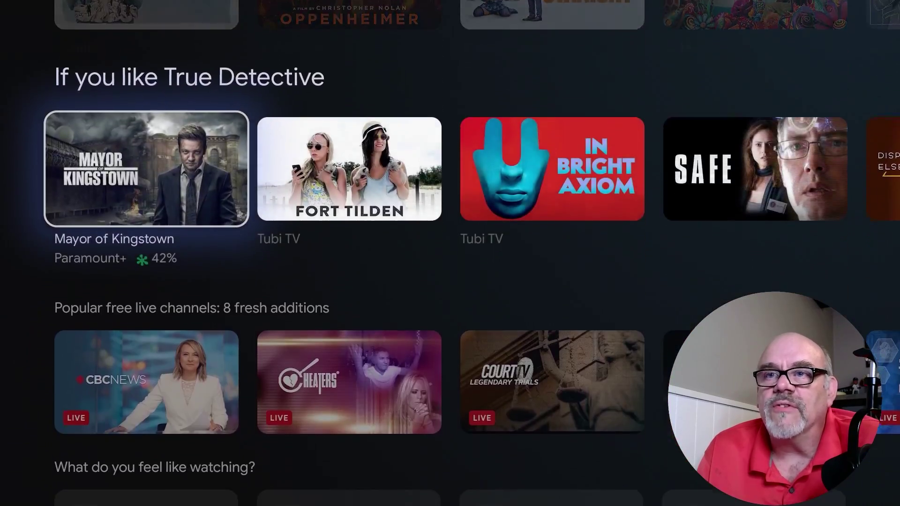
{"action": "key", "text": "Down"}
{"action": "key", "text": "Down"}
{"action": "key", "text": "Down"}
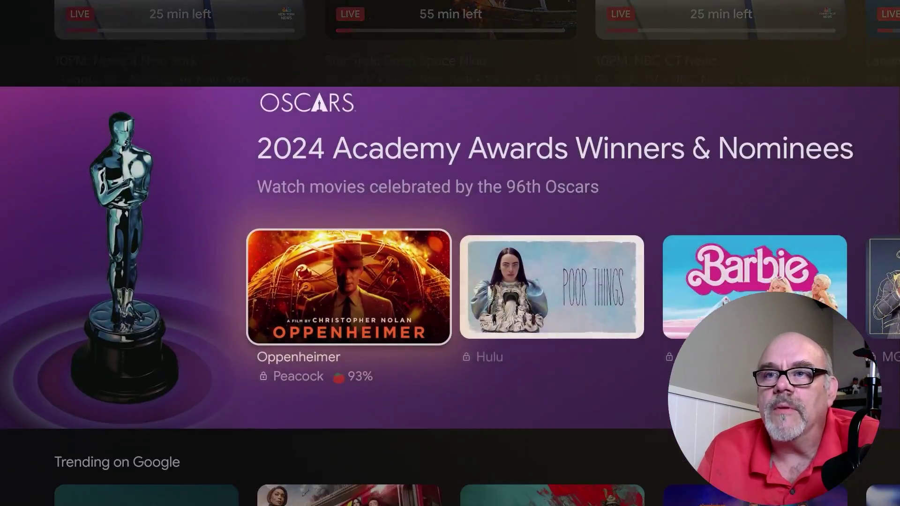
{"action": "key", "text": "Up"}
{"action": "key", "text": "Up"}
{"action": "key", "text": "Up"}
{"action": "key", "text": "Up"}
{"action": "key", "text": "Up"}
{"action": "key", "text": "Up"}
{"action": "key", "text": "Up"}
{"action": "key", "text": "Up"}
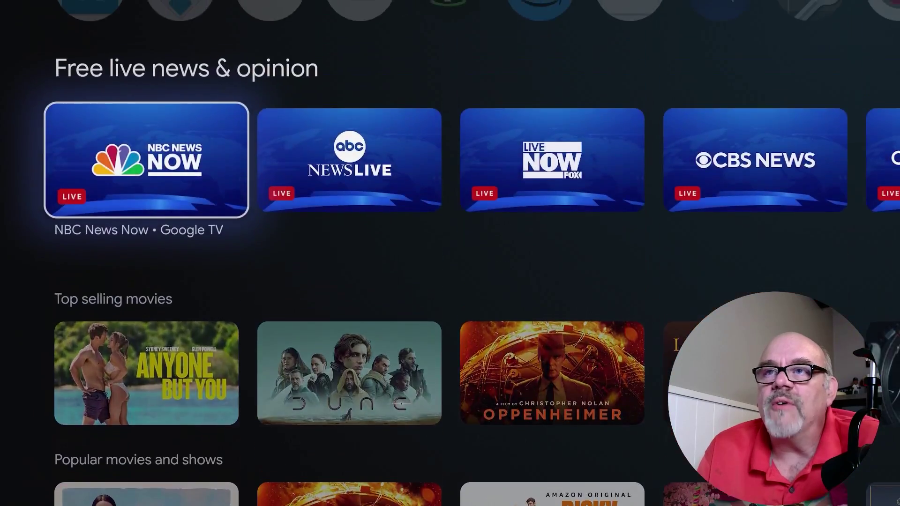
{"action": "key", "text": "Up"}
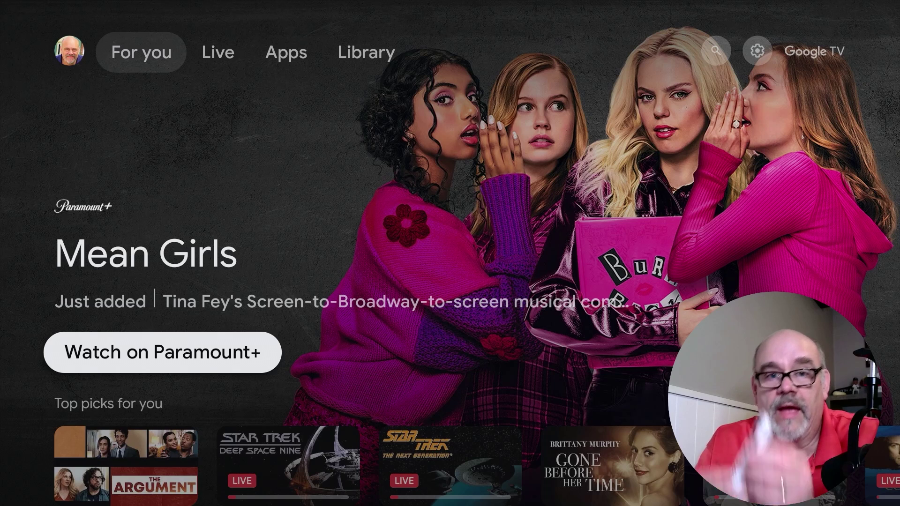
Bring up Wolf Launcher and move across its Everyday Apps row.
{"action": "key", "text": "Home"}
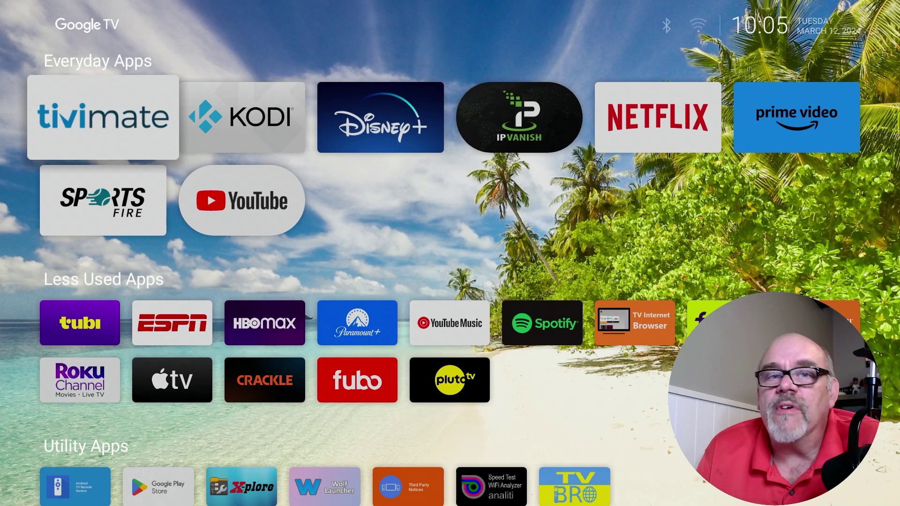
{"action": "key", "text": "Down"}
{"action": "key", "text": "Down"}
{"action": "key", "text": "Down"}
{"action": "key", "text": "Down"}
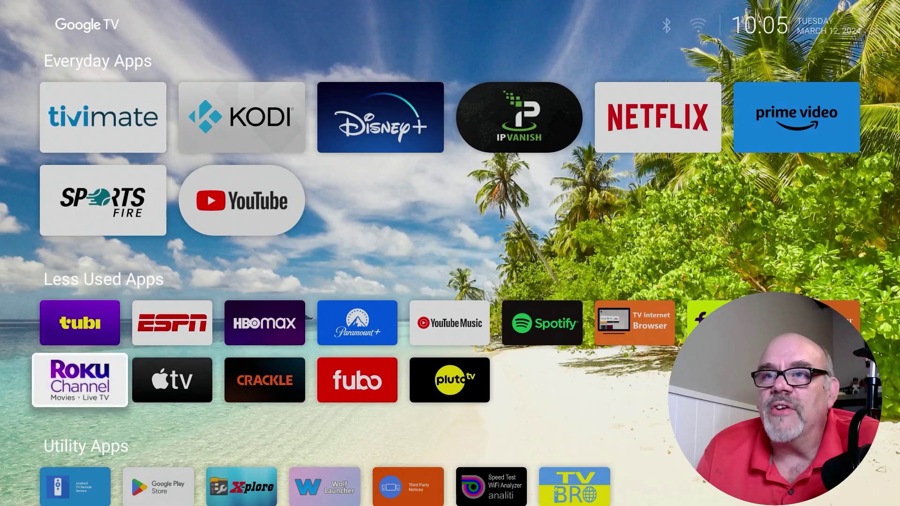
{"action": "key", "text": "Right"}
{"action": "key", "text": "Up"}
{"action": "key", "text": "Up"}
{"action": "key", "text": "Up"}
{"action": "key", "text": "Up"}
{"action": "key", "text": "Right"}
{"action": "key", "text": "Right"}
{"action": "key", "text": "Right"}
{"action": "key", "text": "Right"}
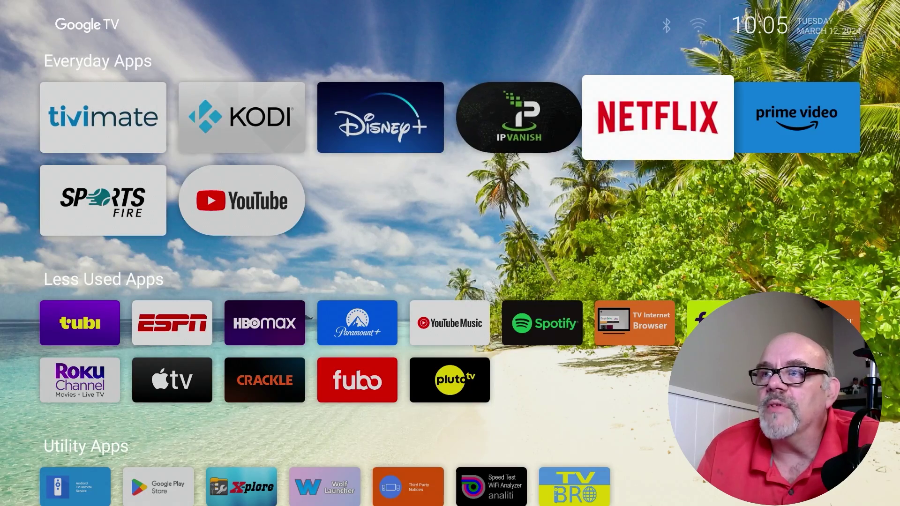
{"action": "key", "text": "Left"}
{"action": "key", "text": "Left"}
{"action": "key", "text": "Left"}
{"action": "key", "text": "Left"}
Step through the Less Used and Utility apps, then back along Everyday Apps to Tivimate.
{"action": "key", "text": "Down"}
{"action": "key", "text": "Down"}
{"action": "key", "text": "Down"}
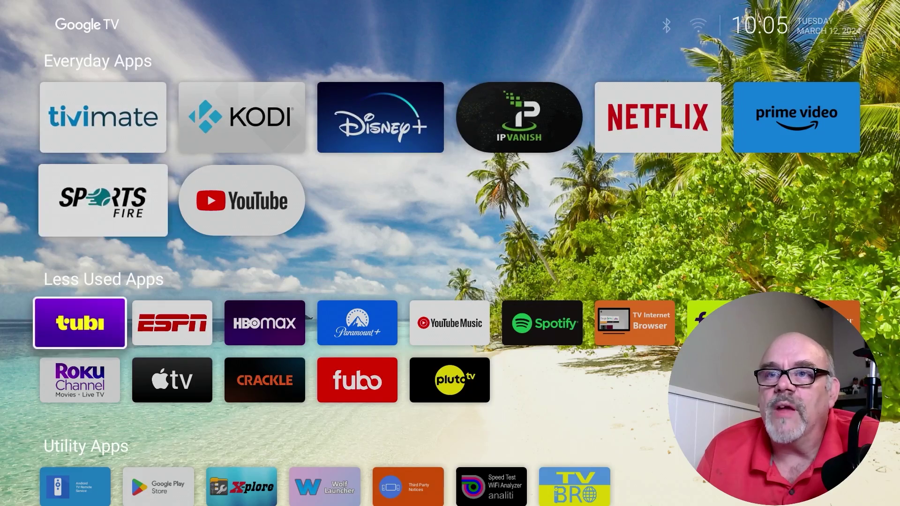
{"action": "key", "text": "Down"}
{"action": "key", "text": "Down"}
{"action": "key", "text": "Up"}
{"action": "key", "text": "Up"}
{"action": "key", "text": "Right"}
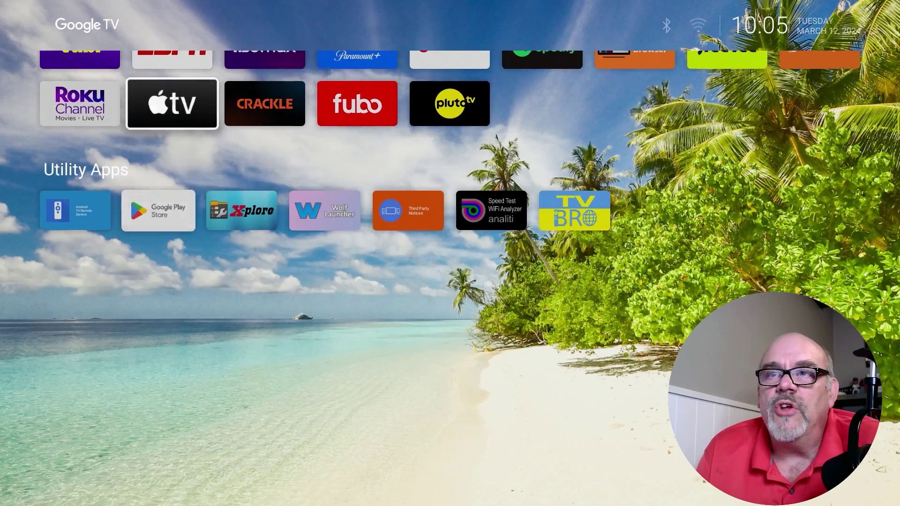
{"action": "key", "text": "Up"}
{"action": "key", "text": "Up"}
{"action": "key", "text": "Up"}
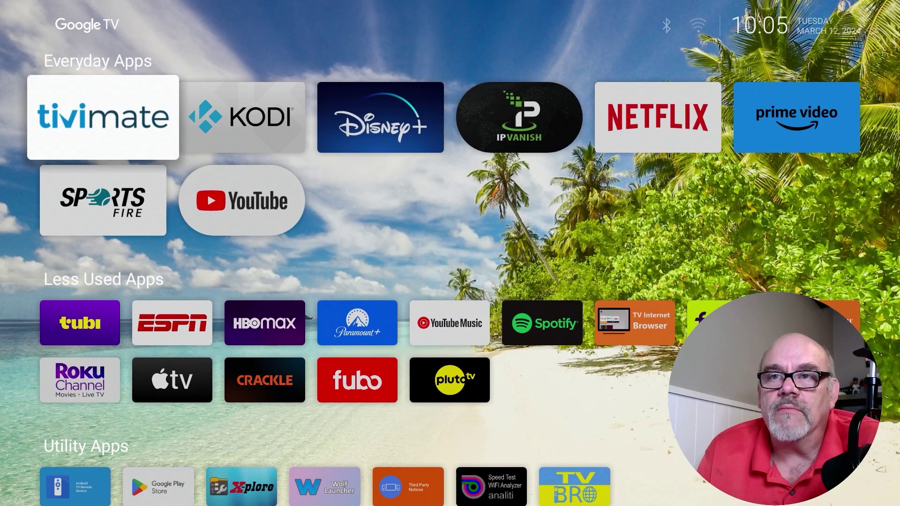
{"action": "key", "text": "Right"}
{"action": "key", "text": "Right"}
{"action": "key", "text": "Right"}
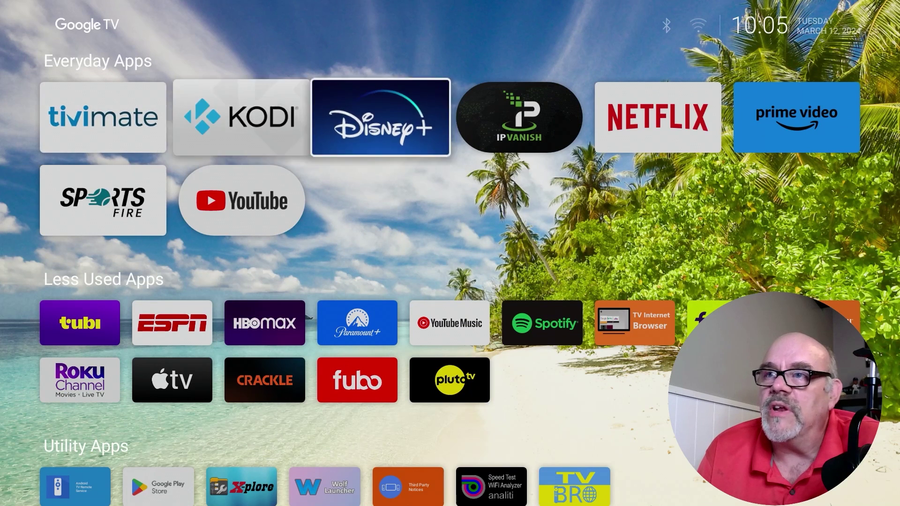
{"action": "key", "text": "Left"}
{"action": "key", "text": "Left"}
{"action": "key", "text": "Left"}
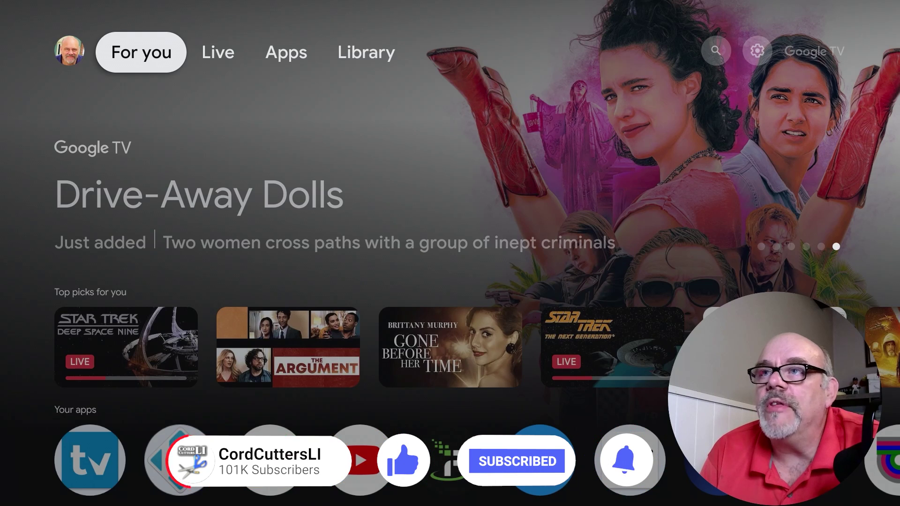
Voice-search 'button mapper' and install Button Mapper: Remap your keys from its Play Store page.
{"action": "key", "text": "Right"}
{"action": "key", "text": "Right"}
{"action": "key", "text": "Right"}
{"action": "key", "text": "Right"}
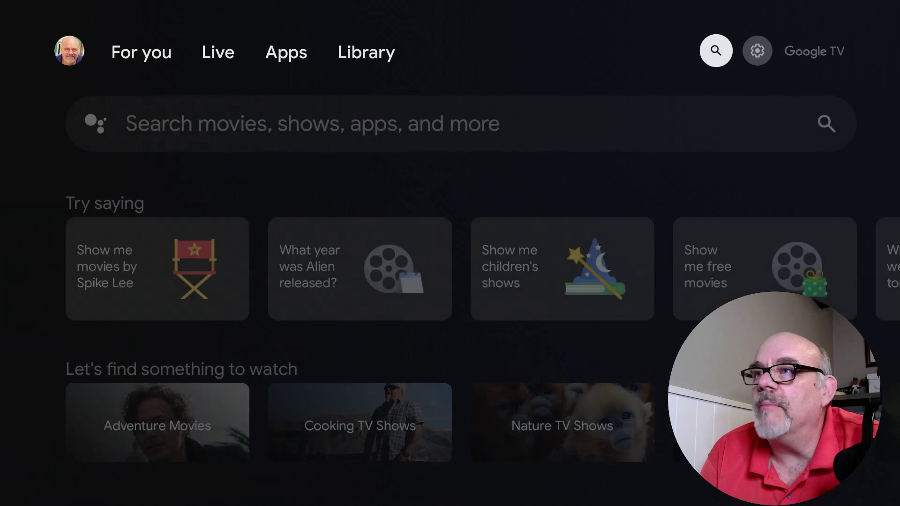
{"action": "key", "text": "Down"}
{"action": "key", "text": "Down"}
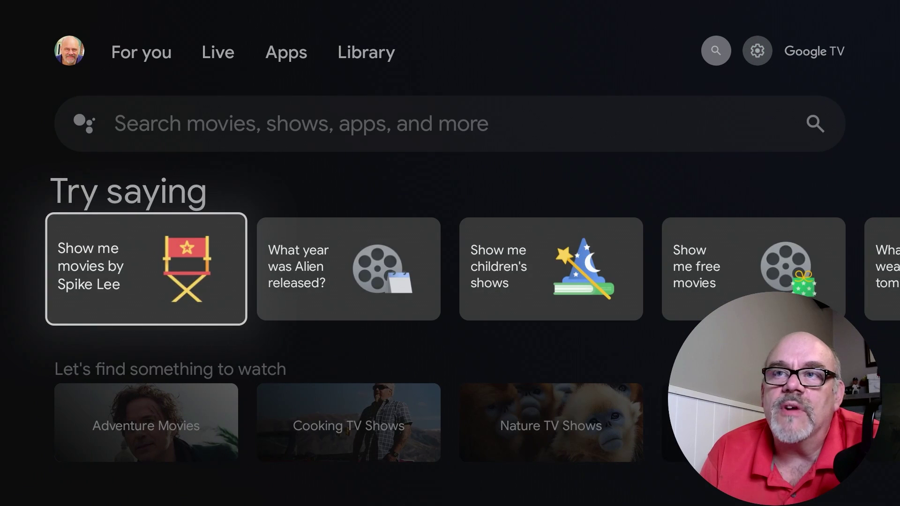
{"action": "key", "text": "Up"}
{"action": "key", "text": "Return"}
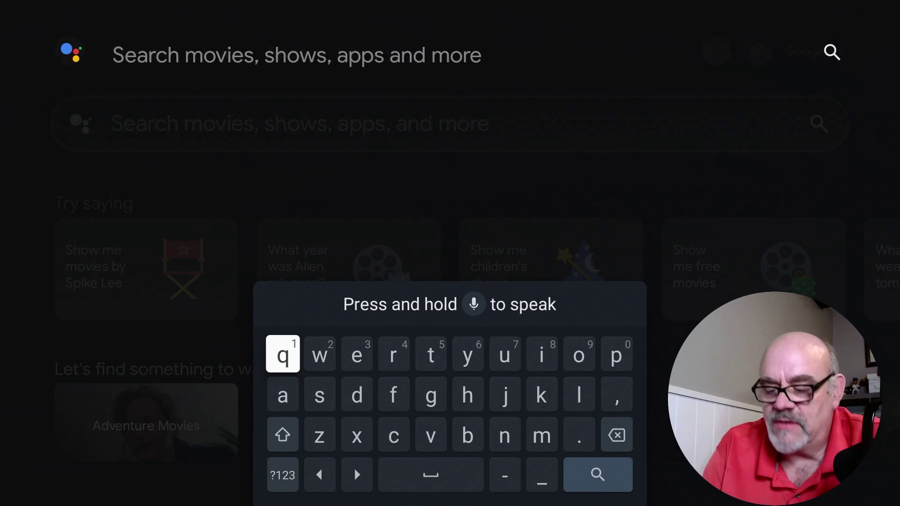
{"action": "key", "text": "super"}
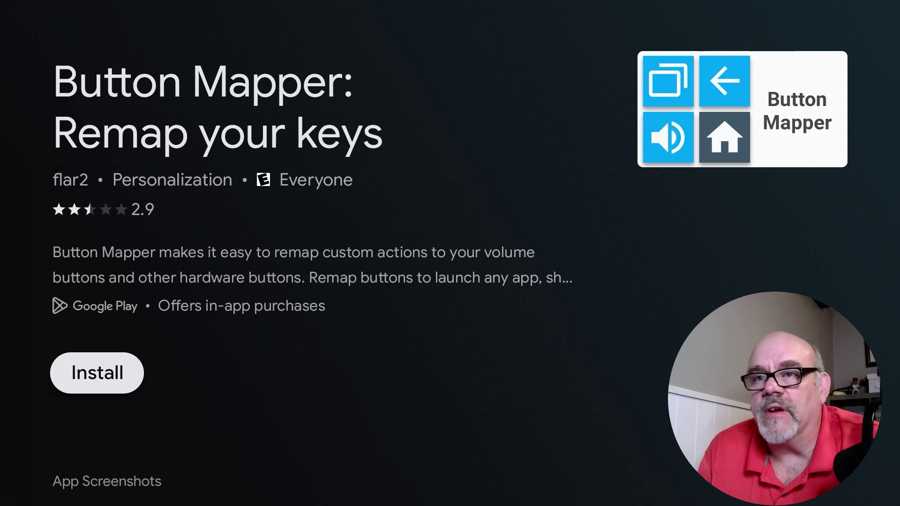
{"action": "key", "text": "Return"}
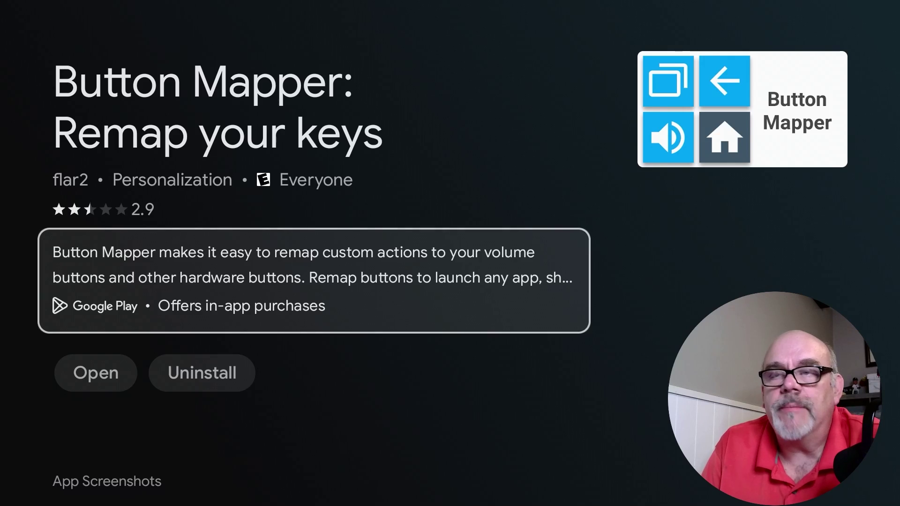
{"action": "key", "text": "Escape"}
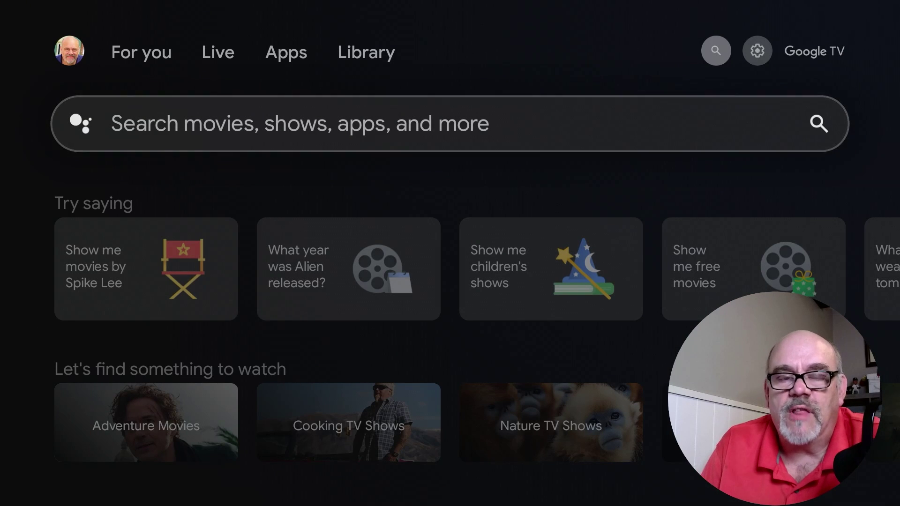
Install Downloader by AFTVnews from the Apps results and launch it once installed.
{"action": "key", "text": "Return"}
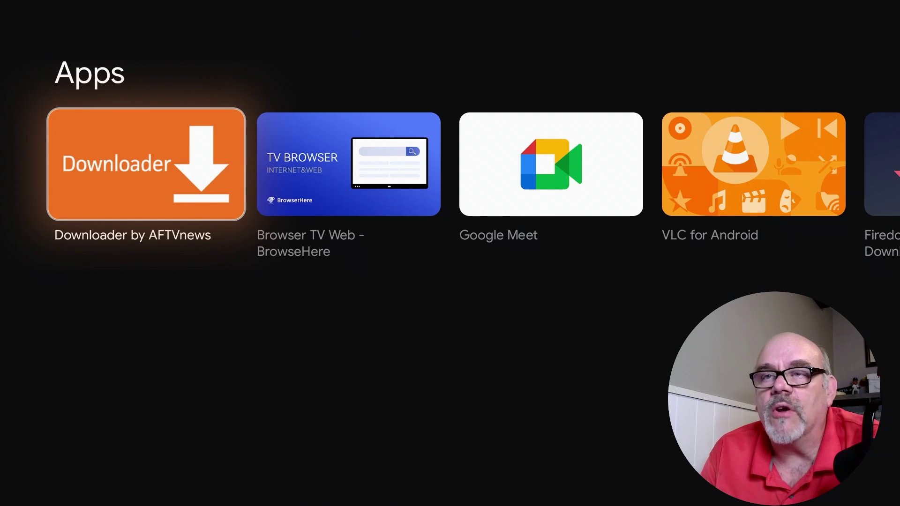
{"action": "key", "text": "Return"}
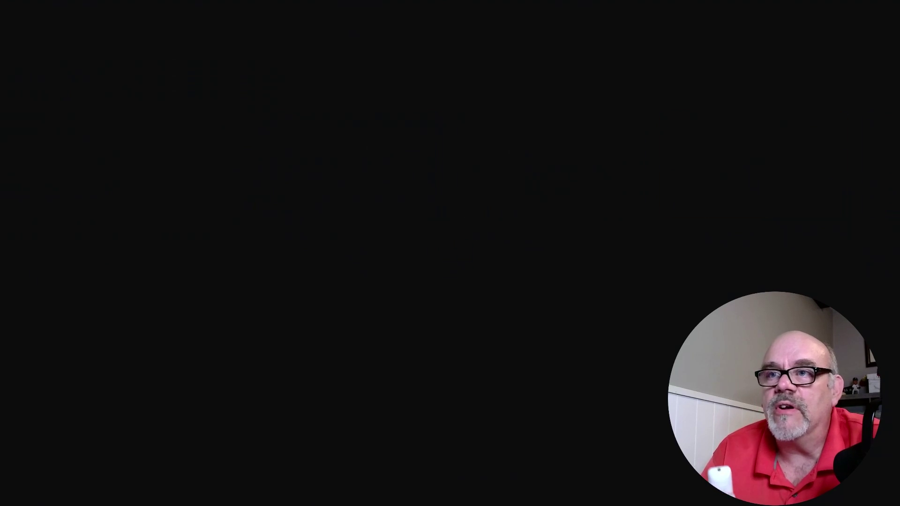
{"action": "key", "text": "Return"}
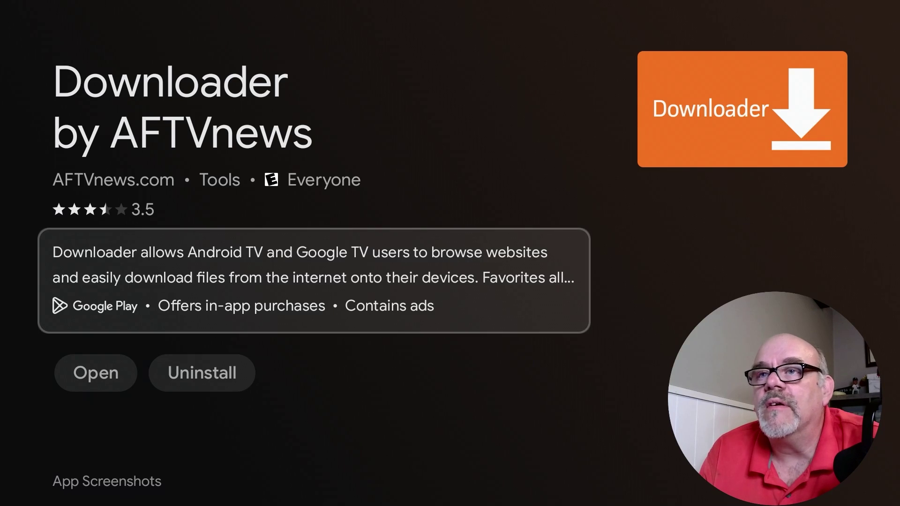
{"action": "left_click", "coordinate": [96, 373]}
{"action": "key", "text": "Return"}
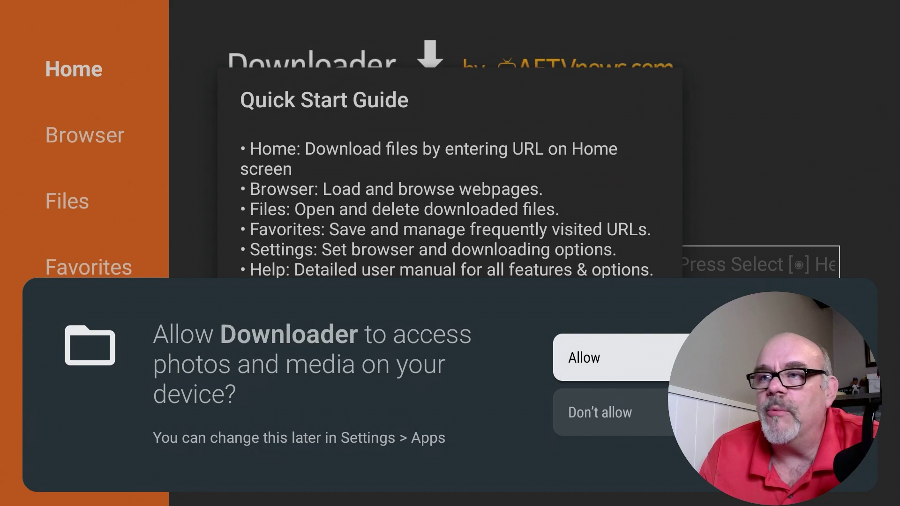
Allow Downloader media access, dismiss the Quick Start Guide, and bring up the URL field's keyboard.
{"action": "key", "text": "Return"}
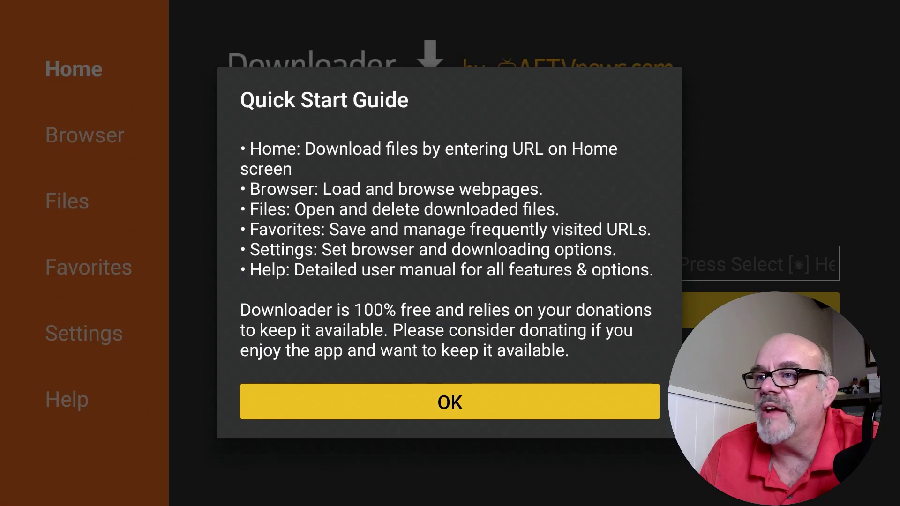
{"action": "key", "text": "Return"}
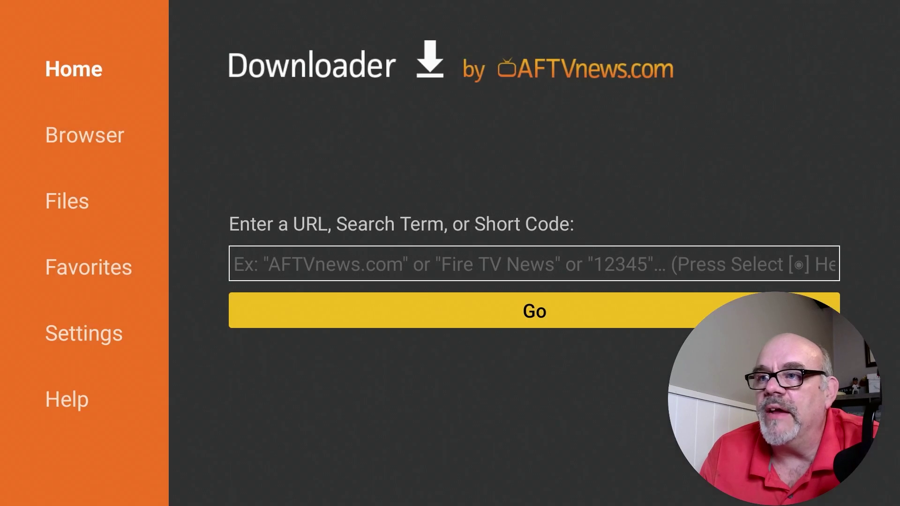
{"action": "key", "text": "Up"}
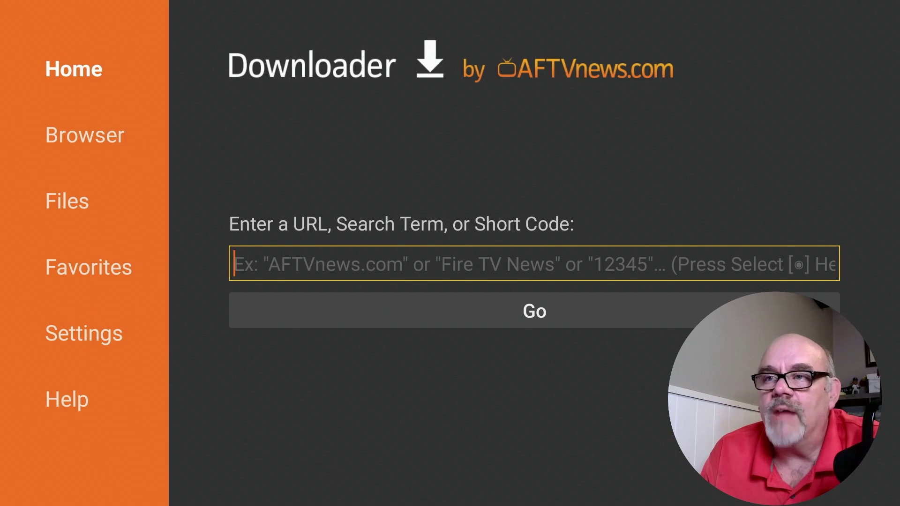
{"action": "key", "text": "Return"}
Enter short code 89364 on the numeric keyboard and submit it with Go.
{"action": "key", "text": "Down"}
{"action": "key", "text": "Down"}
{"action": "key", "text": "Down"}
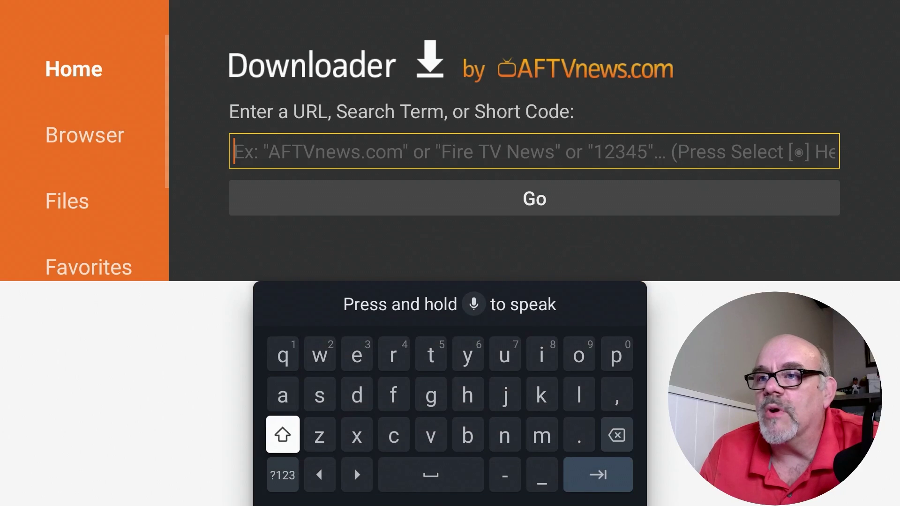
{"action": "key", "text": "Return"}
{"action": "key", "text": "Up"}
{"action": "key", "text": "Up"}
{"action": "key", "text": "Up"}
{"action": "key", "text": "Left"}
{"action": "key", "text": "Left"}
{"action": "key", "text": "Left"}
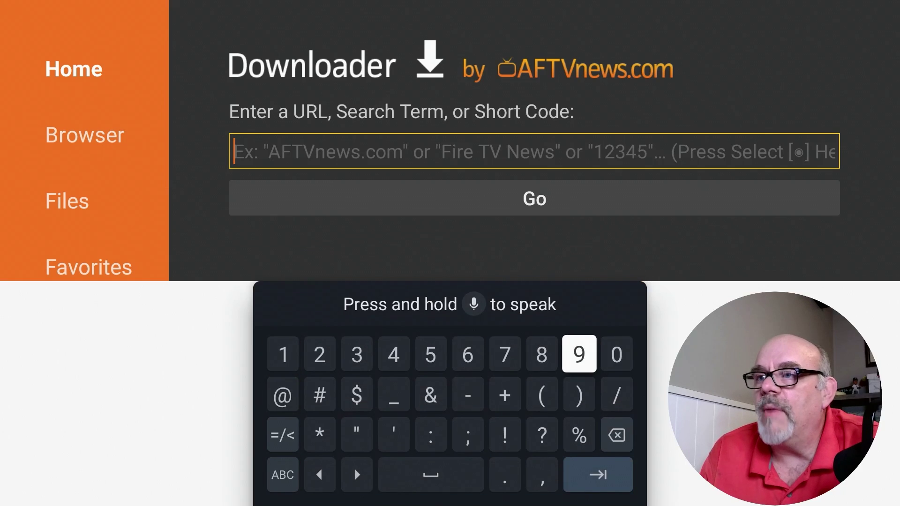
{"action": "key", "text": "Return"}
{"action": "key", "text": "Right"}
{"action": "key", "text": "Return"}
{"action": "key", "text": "Left"}
{"action": "key", "text": "Left"}
{"action": "key", "text": "Left"}
{"action": "key", "text": "Left"}
{"action": "key", "text": "Left"}
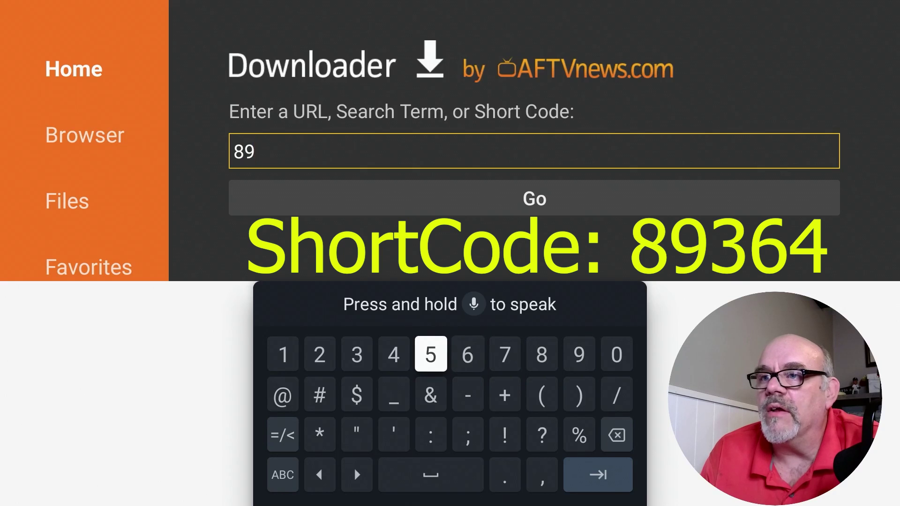
{"action": "key", "text": "Left"}
{"action": "key", "text": "Return"}
{"action": "key", "text": "Right"}
{"action": "key", "text": "Right"}
{"action": "key", "text": "Right"}
{"action": "key", "text": "Return"}
{"action": "key", "text": "Left"}
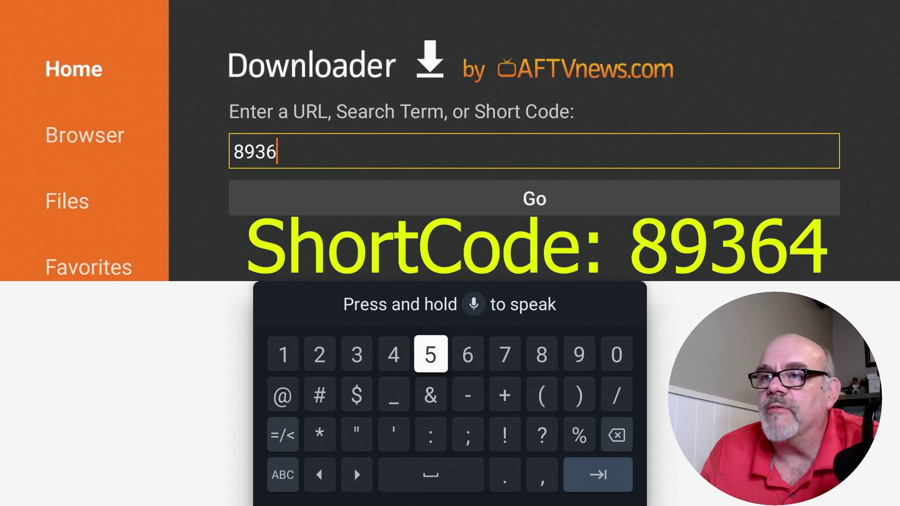
{"action": "key", "text": "Left"}
{"action": "key", "text": "Return"}
{"action": "key", "text": "Down"}
{"action": "key", "text": "Down"}
{"action": "key", "text": "Down"}
{"action": "key", "text": "Right"}
{"action": "key", "text": "Right"}
{"action": "key", "text": "Right"}
{"action": "key", "text": "Return"}
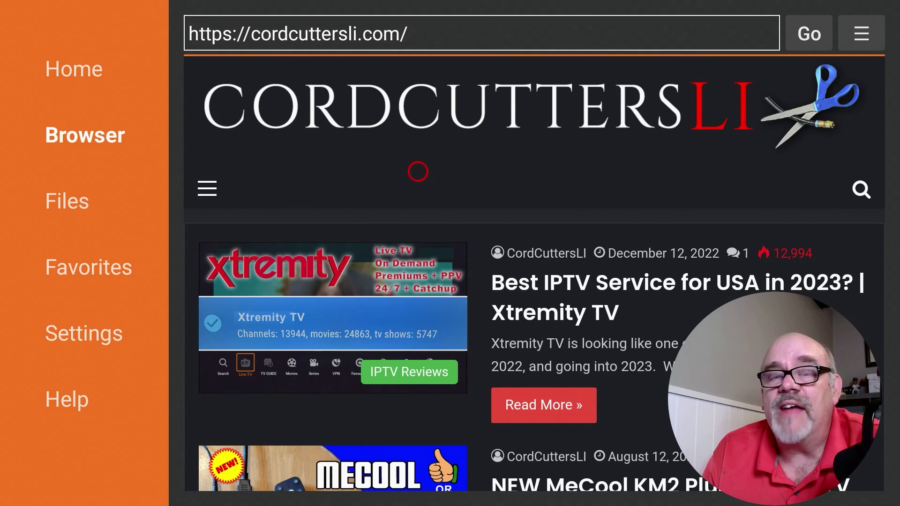
Switch the cordcuttersli.com page to Fullscreen Mode from the remote's Menu options.
{"action": "key", "text": "Menu"}
{"action": "key", "text": "Down"}
{"action": "key", "text": "Down"}
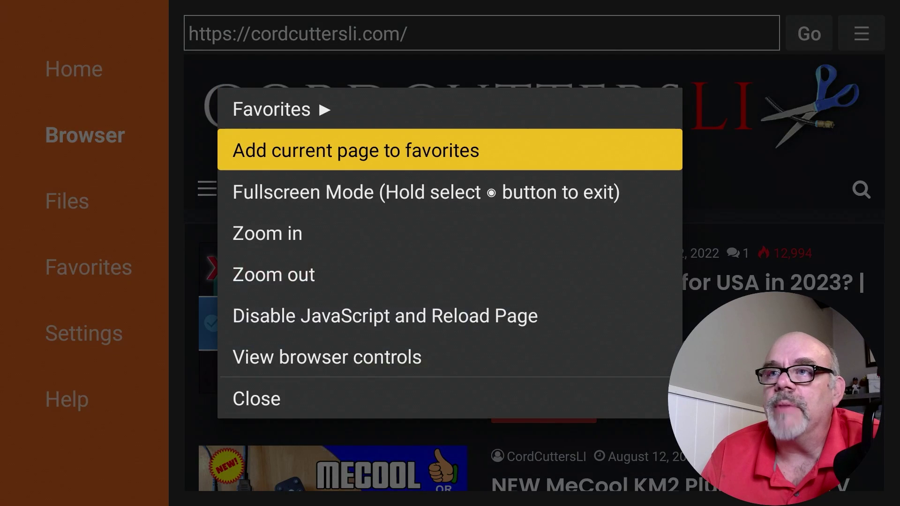
{"action": "key", "text": "Return"}
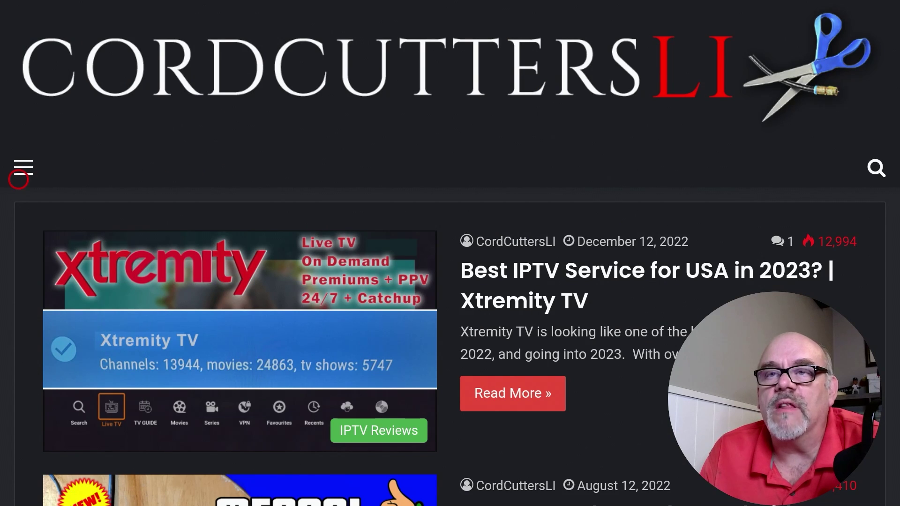
Go to the site's Tutorials page via the ☰ menu and scroll through its tutorial list.
{"action": "left_click", "coordinate": [19, 179]}
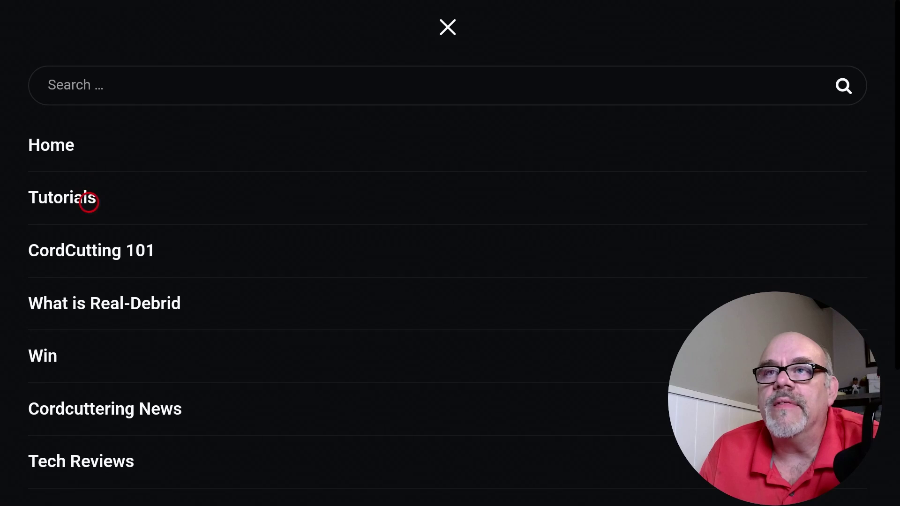
{"action": "left_click", "coordinate": [89, 200]}
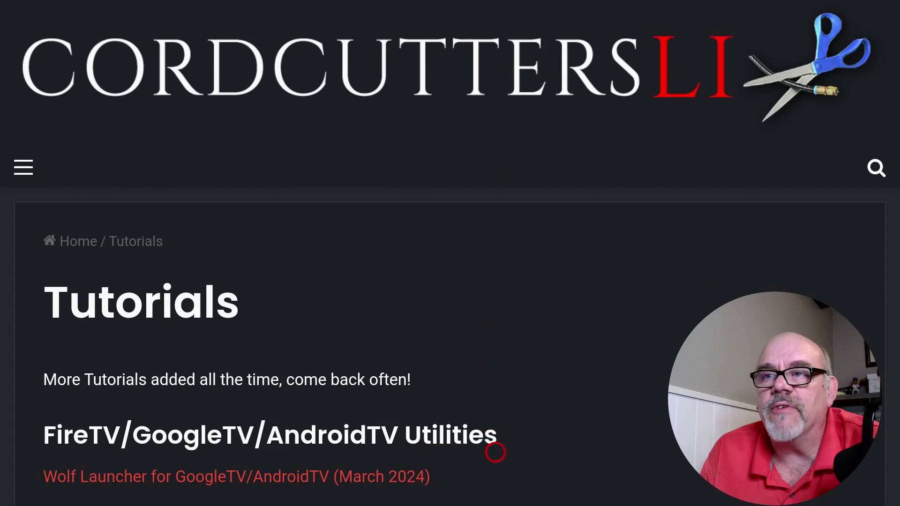
{"action": "scroll", "coordinate": [495, 486], "scroll_direction": "down", "scroll_amount": 5}
{"action": "scroll", "coordinate": [495, 488], "scroll_direction": "down", "scroll_amount": 5}
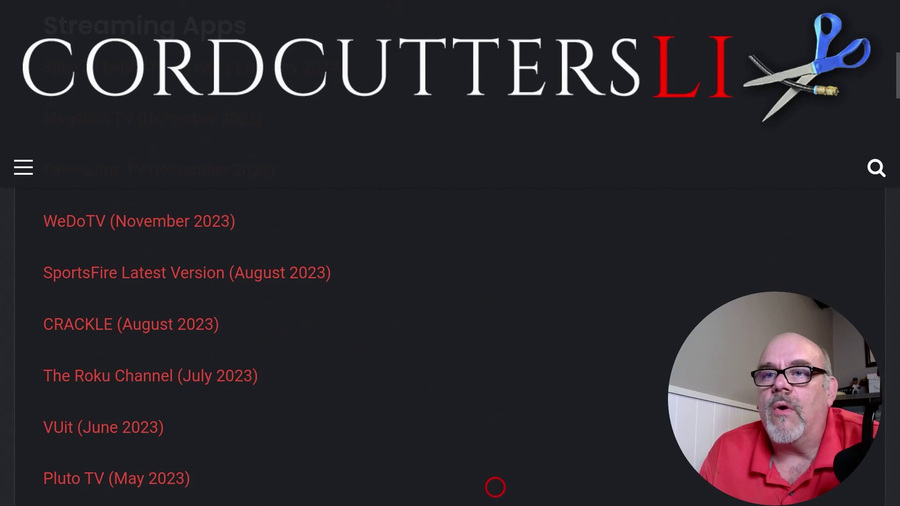
{"action": "scroll", "coordinate": [496, 488], "scroll_direction": "down", "scroll_amount": 4}
{"action": "scroll", "coordinate": [495, 488], "scroll_direction": "down", "scroll_amount": 5}
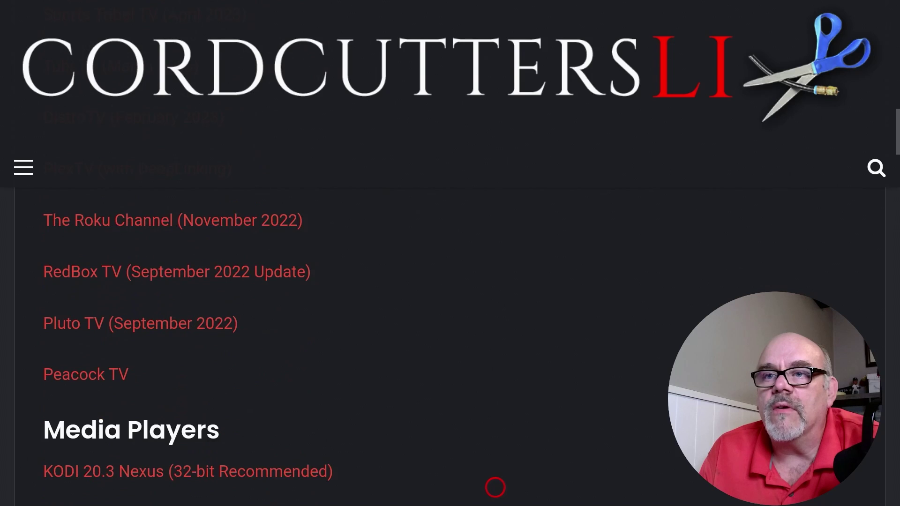
{"action": "scroll", "coordinate": [495, 488], "scroll_direction": "down", "scroll_amount": 5}
{"action": "scroll", "coordinate": [495, 487], "scroll_direction": "down", "scroll_amount": 5}
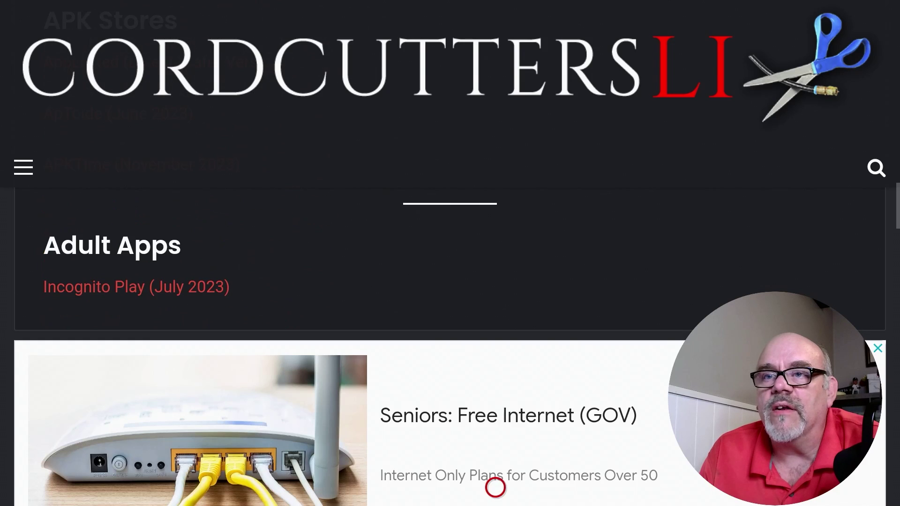
{"action": "scroll", "coordinate": [495, 19], "scroll_direction": "up", "scroll_amount": 12}
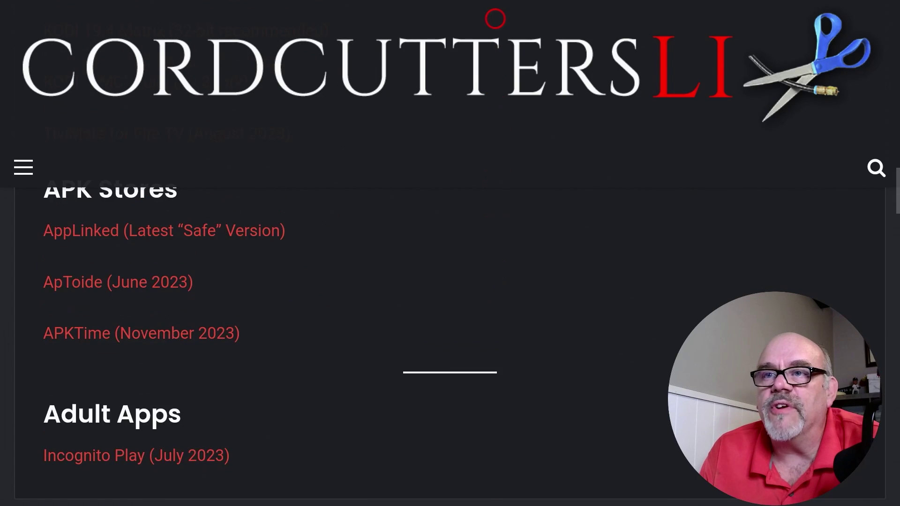
{"action": "scroll", "coordinate": [495, 19], "scroll_direction": "up", "scroll_amount": 15}
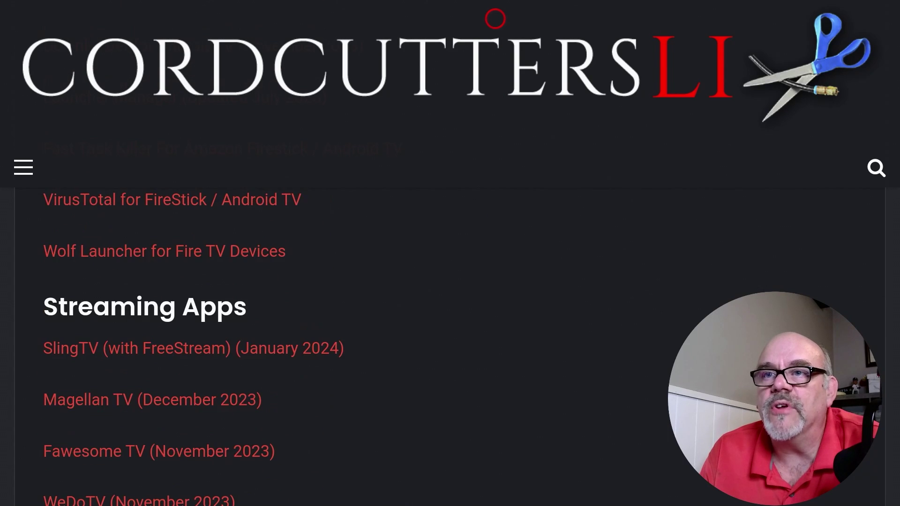
{"action": "scroll", "coordinate": [495, 18], "scroll_direction": "up", "scroll_amount": 5}
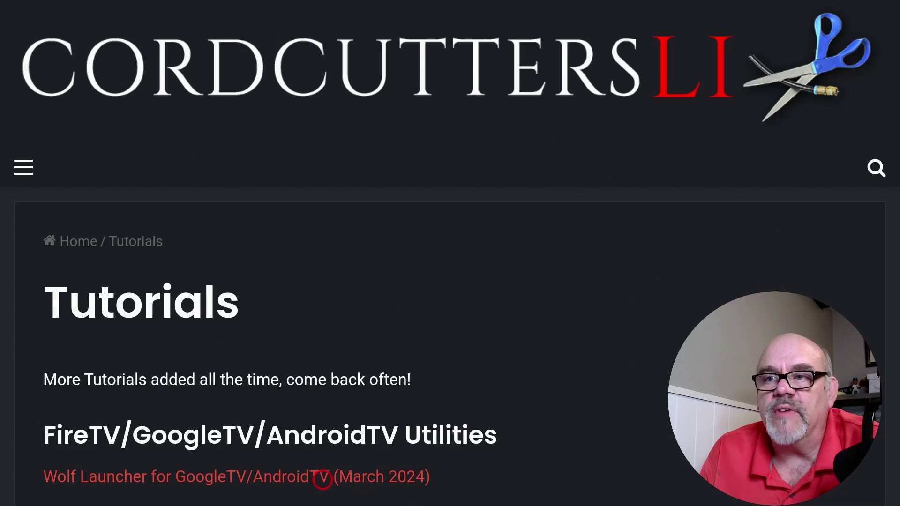
Open the Wolf Launcher for GoogleTV/AndroidTV article and download its 3 MB app file.
{"action": "left_click", "coordinate": [323, 478]}
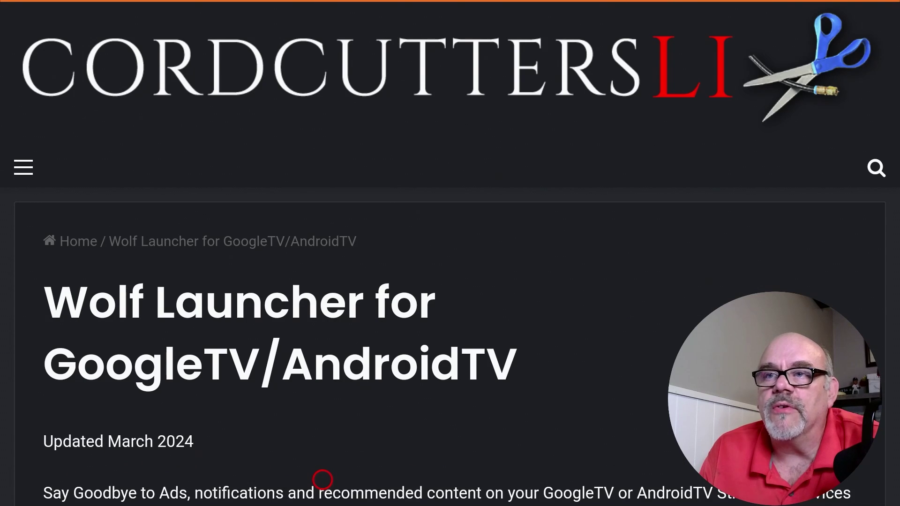
{"action": "scroll", "coordinate": [322, 480], "scroll_direction": "down", "scroll_amount": 8}
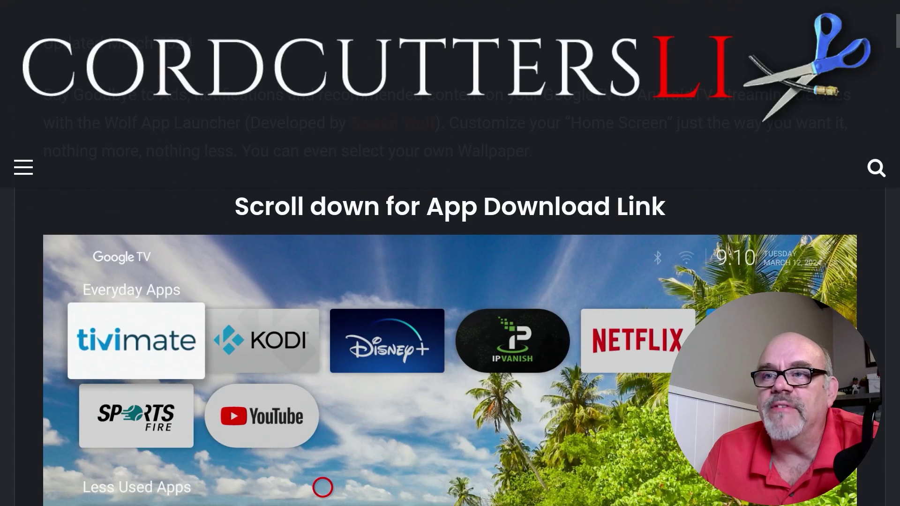
{"action": "scroll", "coordinate": [323, 487], "scroll_direction": "down", "scroll_amount": 12}
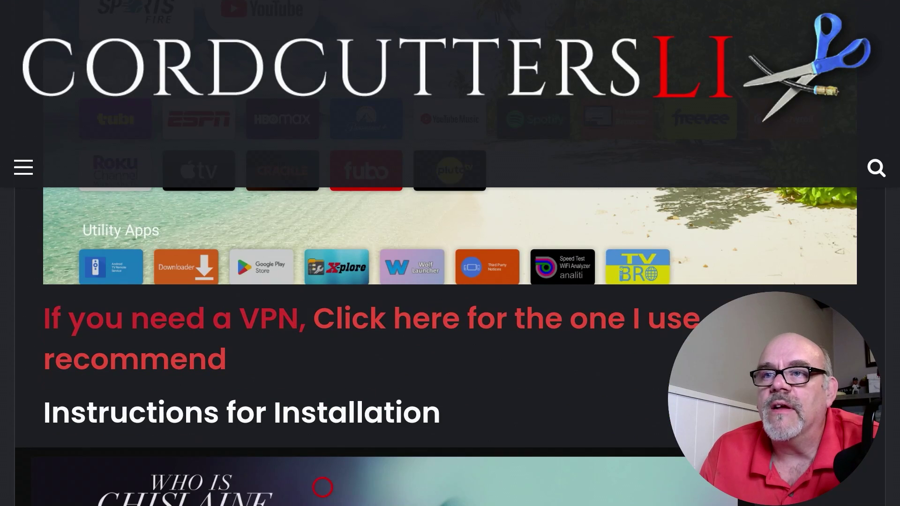
{"action": "scroll", "coordinate": [323, 487], "scroll_direction": "down", "scroll_amount": 8}
{"action": "scroll", "coordinate": [323, 488], "scroll_direction": "down", "scroll_amount": 15}
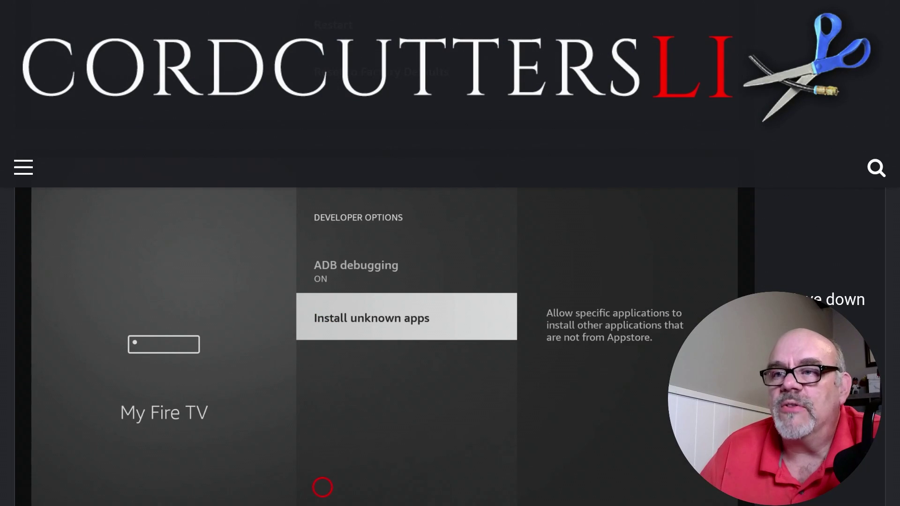
{"action": "scroll", "coordinate": [322, 488], "scroll_direction": "down", "scroll_amount": 5}
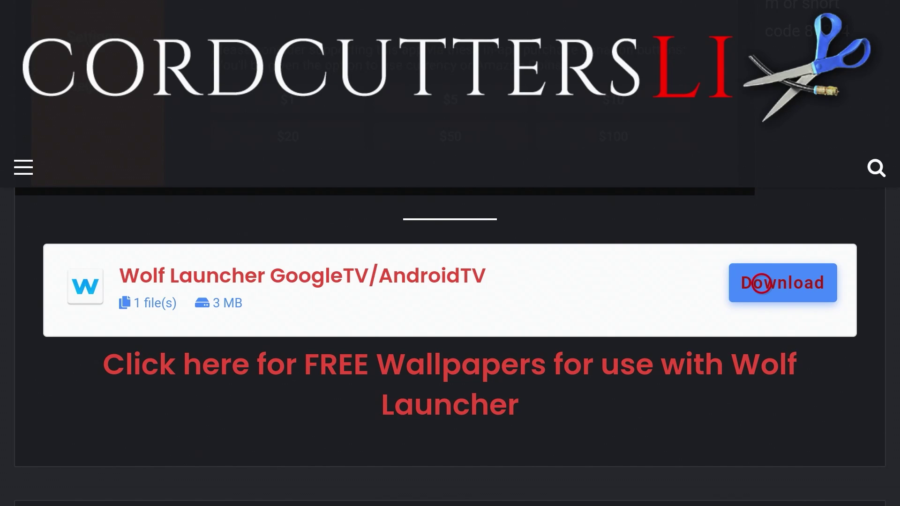
{"action": "left_click", "coordinate": [762, 284]}
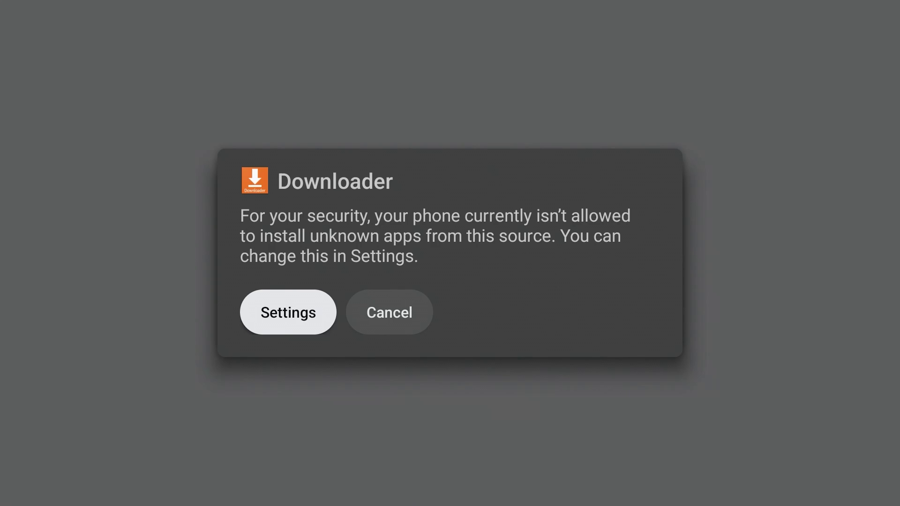
Set Downloader to Allowed under Install unknown apps, then return to its download status.
{"action": "key", "text": "Return"}
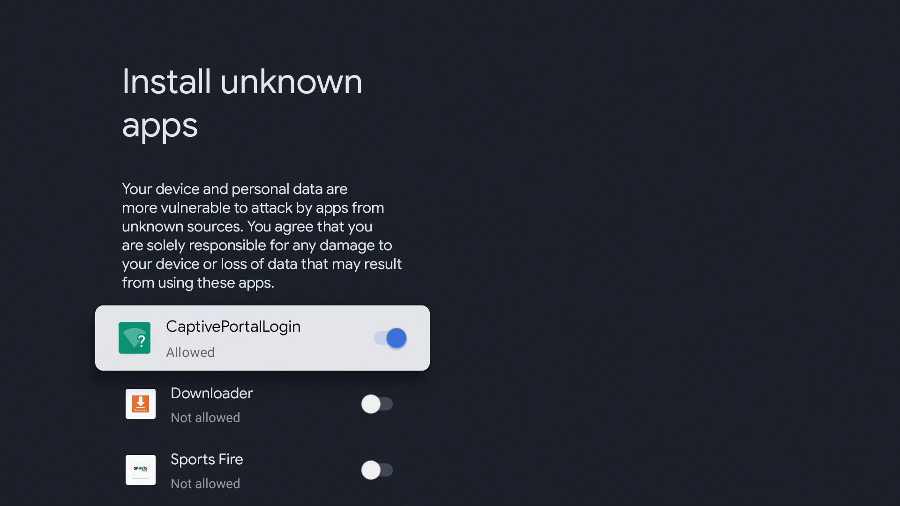
{"action": "key", "text": "Down"}
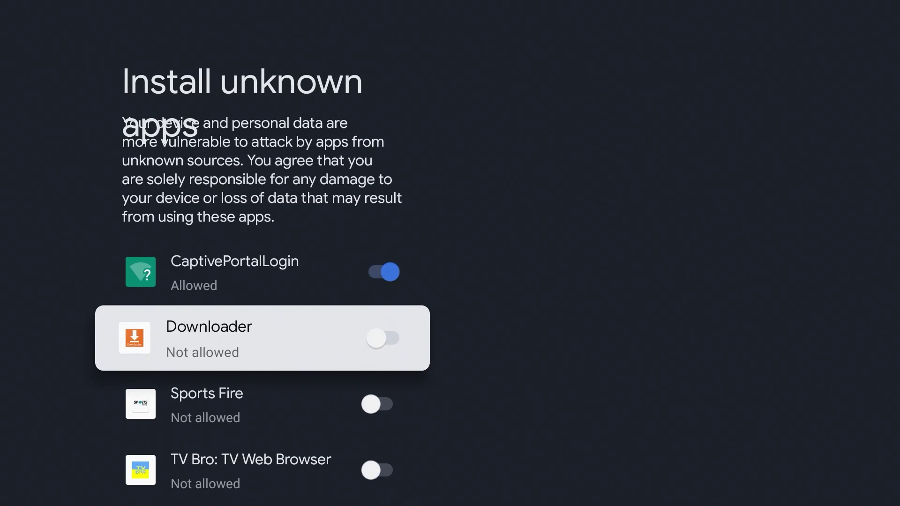
{"action": "key", "text": "Return"}
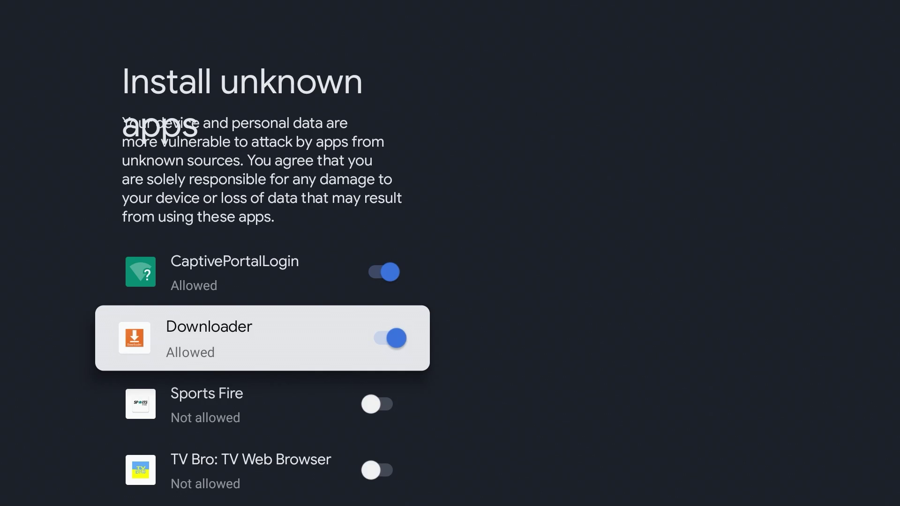
{"action": "key", "text": "Escape"}
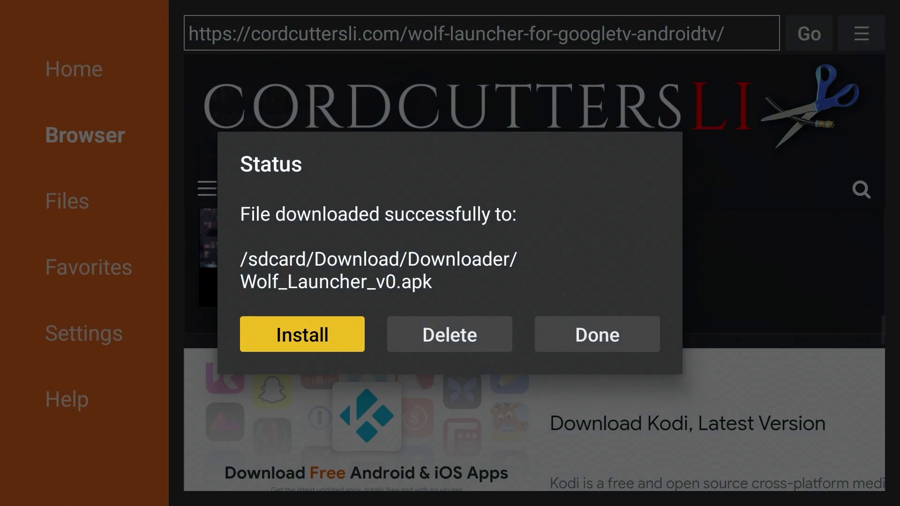
Run the Wolf Launcher installer, cancel the update prompt, and delete Wolf_Launcher_v0.apk.
{"action": "key", "text": "Return"}
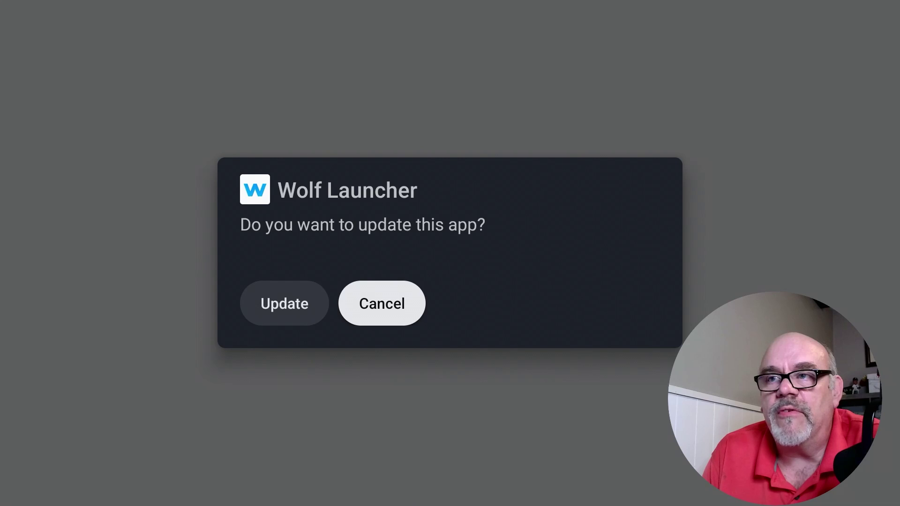
{"action": "key", "text": "Return"}
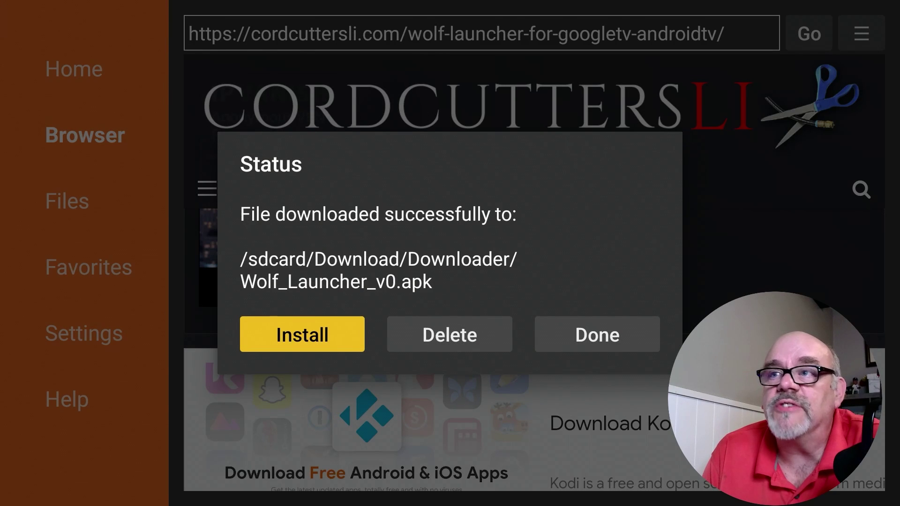
{"action": "key", "text": "Right"}
{"action": "key", "text": "Return"}
{"action": "key", "text": "Left"}
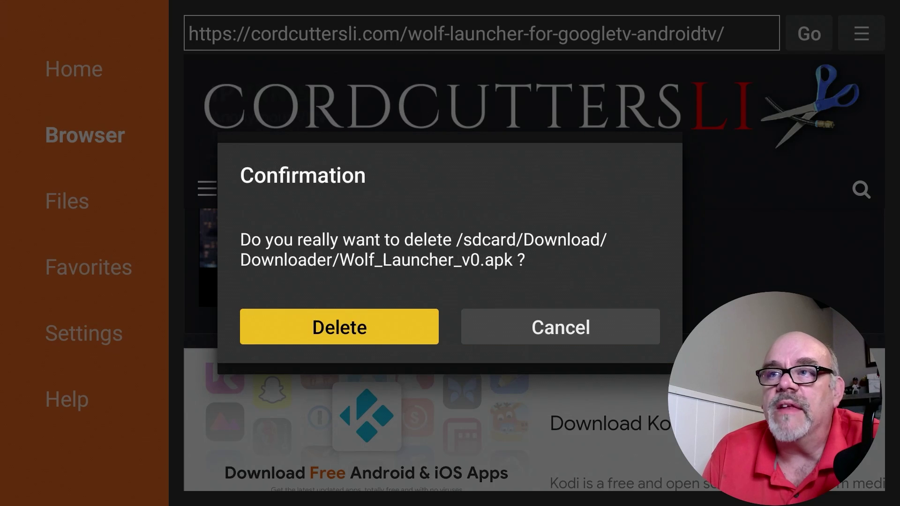
{"action": "key", "text": "Return"}
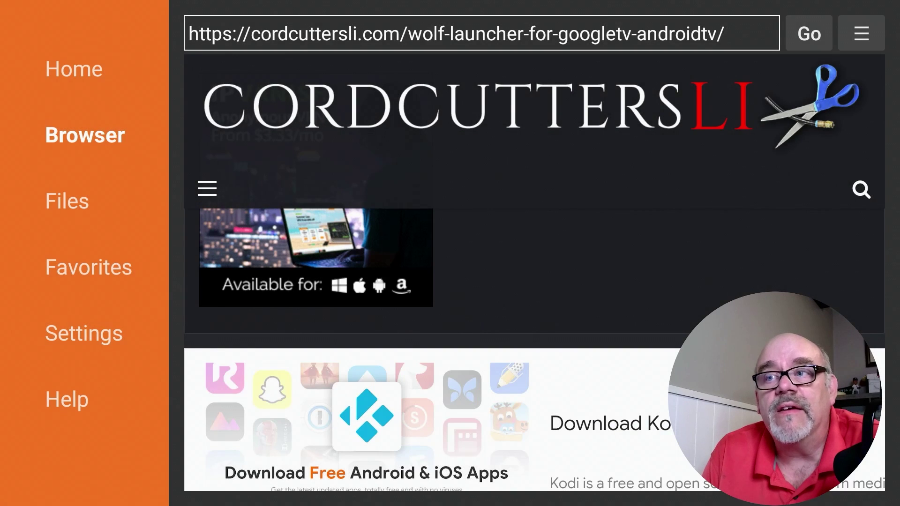
Open the free Wallpapers for Wolf Launcher page and scroll to Download Beach 4K Image.
{"action": "scroll", "coordinate": [405, 308], "scroll_direction": "down", "scroll_amount": 5}
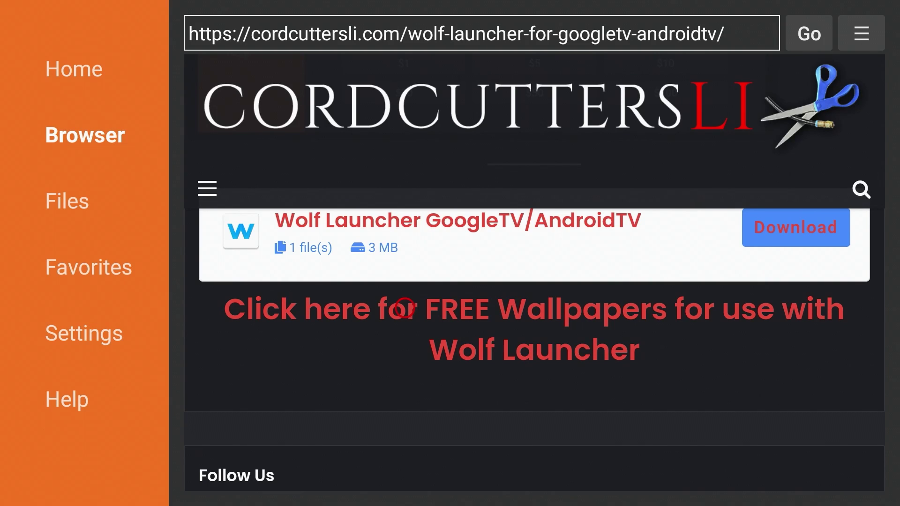
{"action": "left_click", "coordinate": [404, 308]}
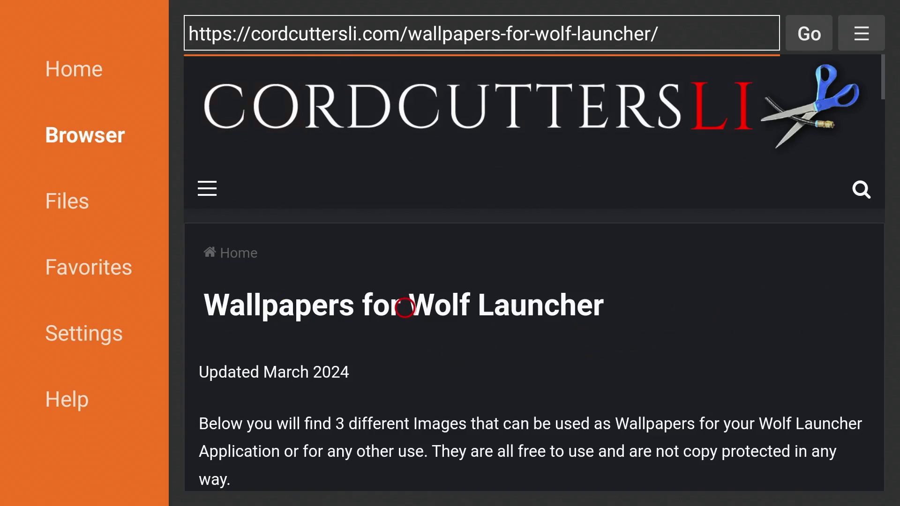
{"action": "scroll", "coordinate": [403, 472], "scroll_direction": "down", "scroll_amount": 10}
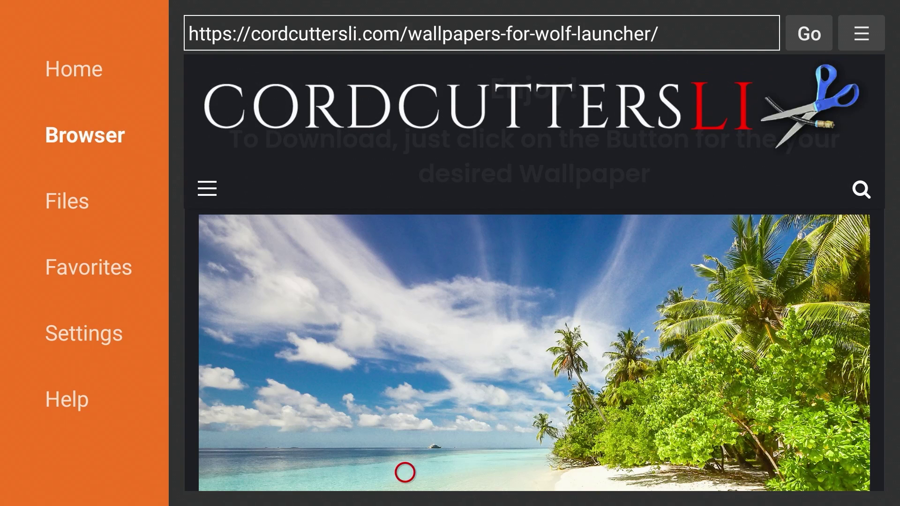
{"action": "scroll", "coordinate": [405, 472], "scroll_direction": "down", "scroll_amount": 5}
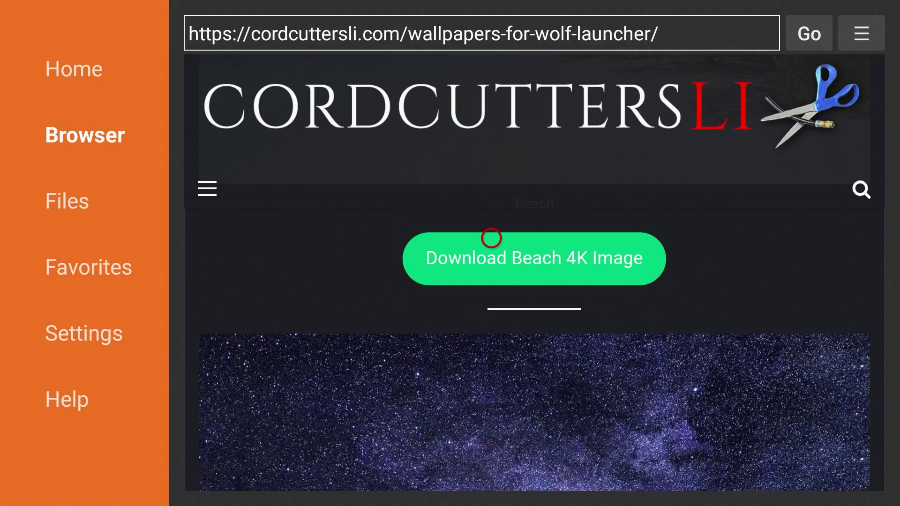
Download the Beach 4K image as Beach4k.jpg and dismiss the Status dialog with Done.
{"action": "left_click", "coordinate": [490, 254]}
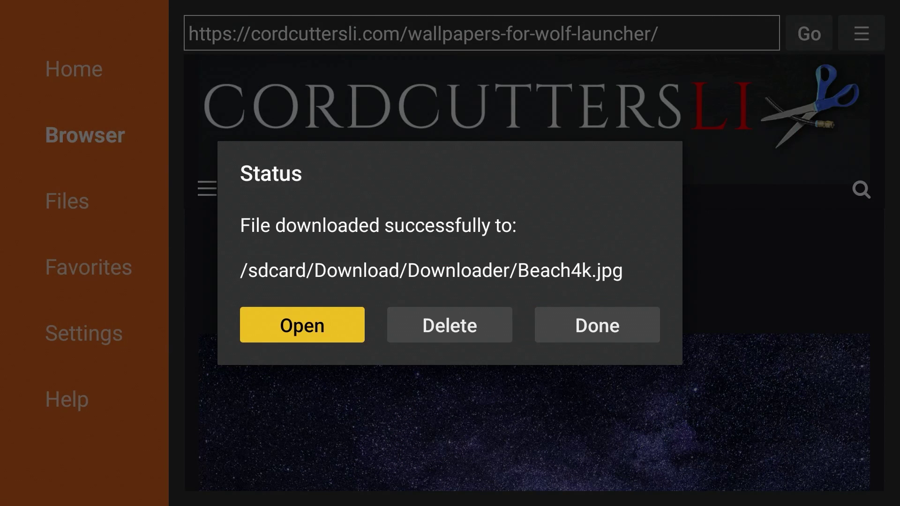
{"action": "key", "text": "Right"}
{"action": "key", "text": "Right"}
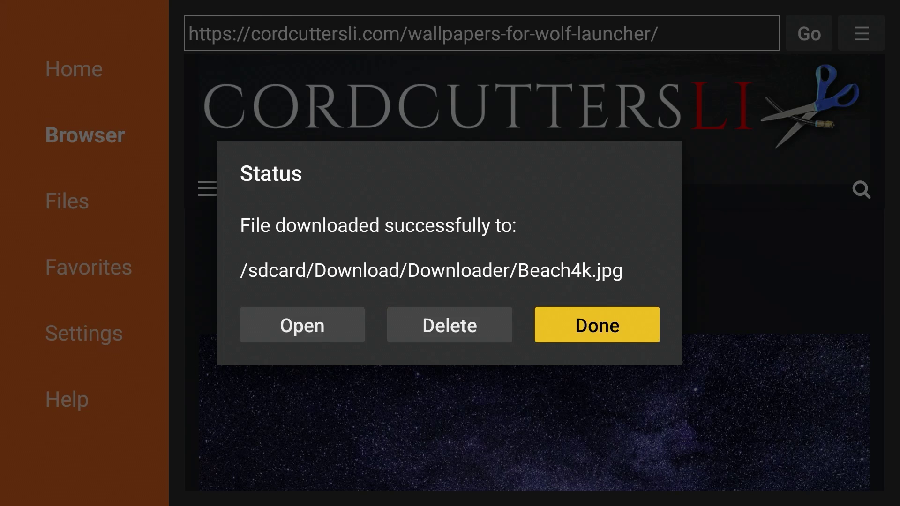
{"action": "key", "text": "Return"}
{"action": "scroll", "coordinate": [491, 473], "scroll_direction": "down", "scroll_amount": 2}
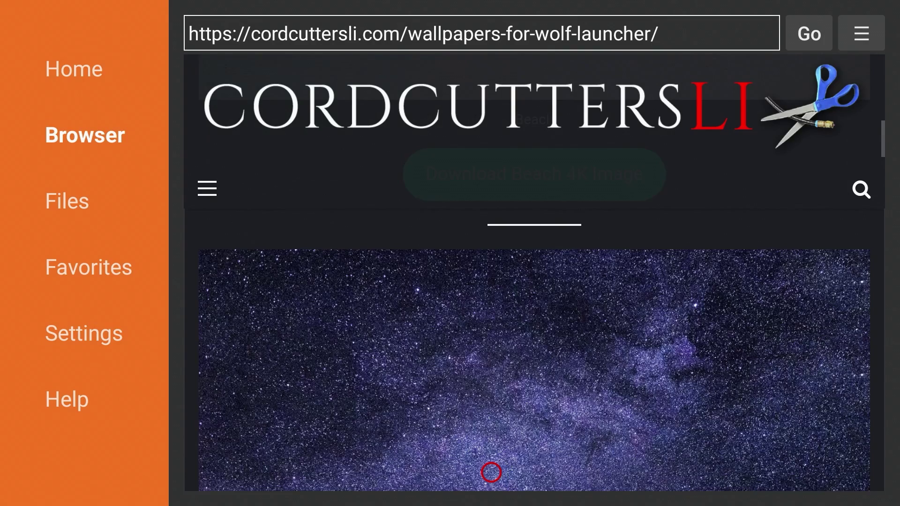
Download the Dessert Scene 4K image as DessertScene4k.jpg and close its Status dialog.
{"action": "scroll", "coordinate": [491, 472], "scroll_direction": "down", "scroll_amount": 10}
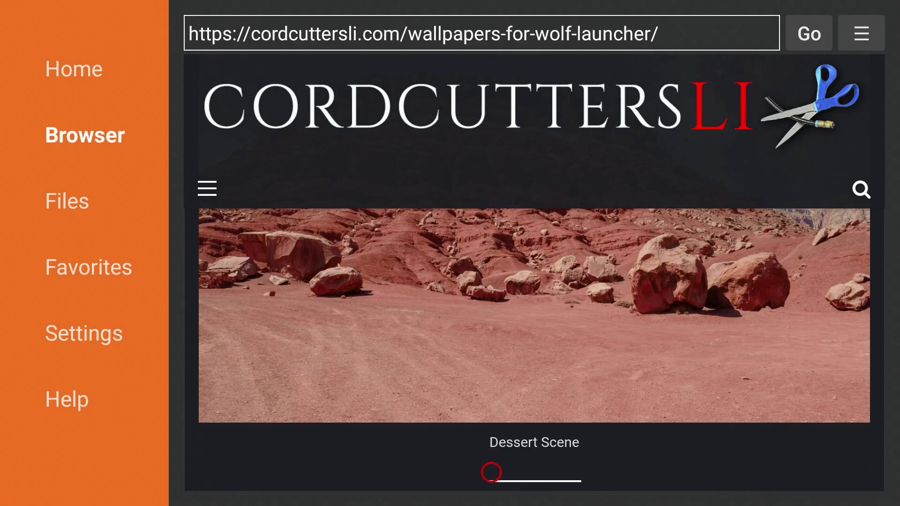
{"action": "scroll", "coordinate": [492, 472], "scroll_direction": "down", "scroll_amount": 3}
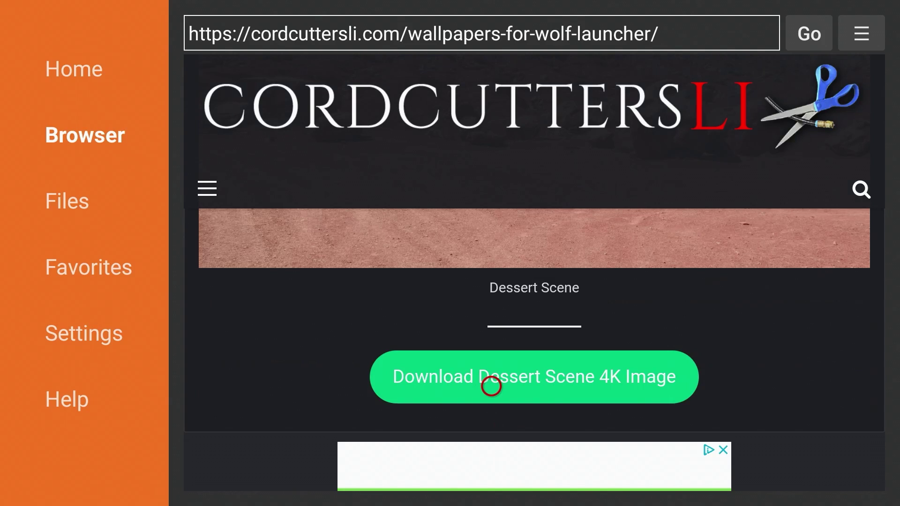
{"action": "left_click", "coordinate": [491, 387]}
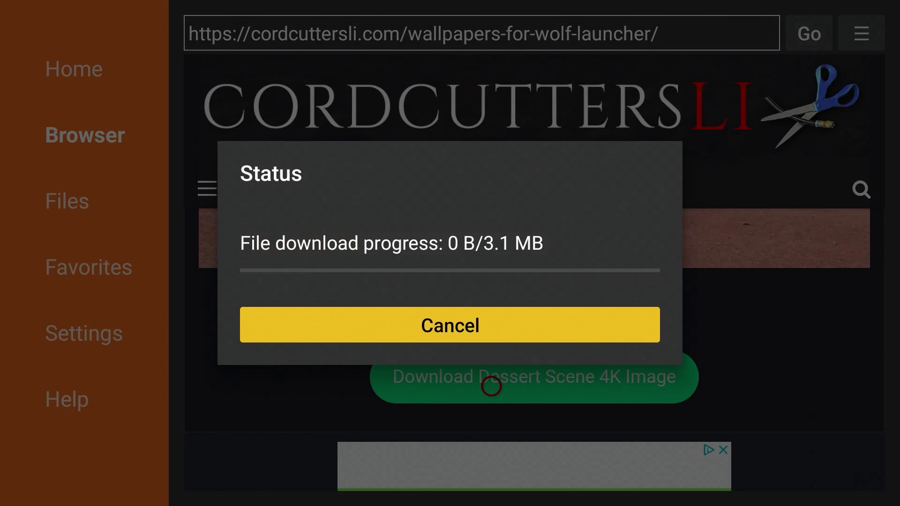
{"action": "key", "text": "Right"}
{"action": "key", "text": "Right"}
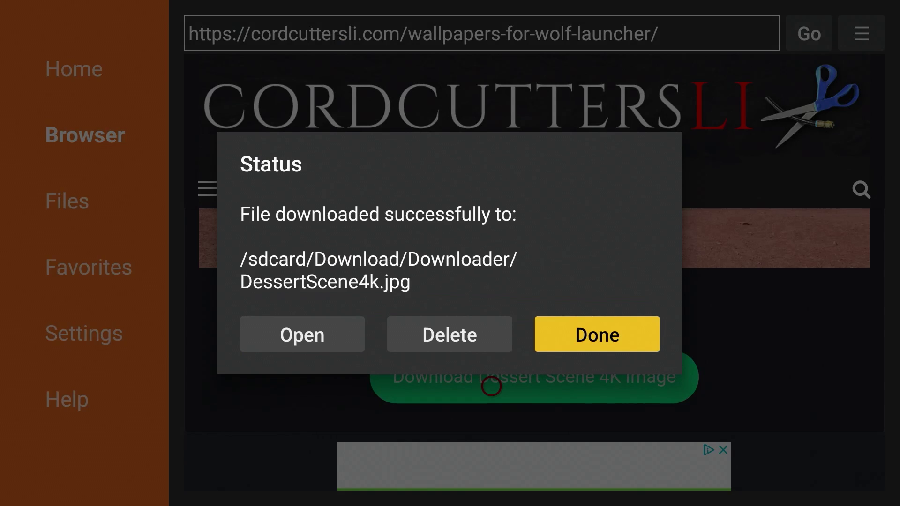
{"action": "key", "text": "Return"}
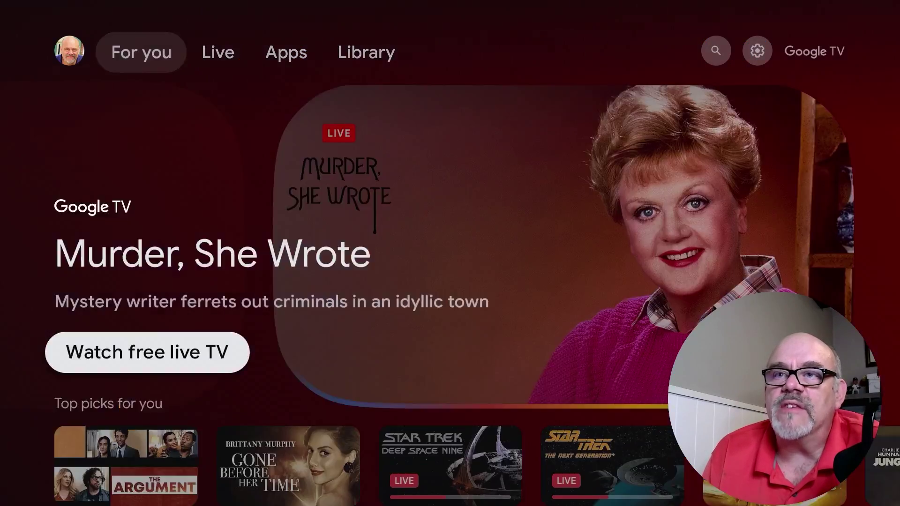
Launch Wolf Launcher from the Your apps row on the Google TV home screen.
{"action": "key", "text": "Down"}
{"action": "key", "text": "Down"}
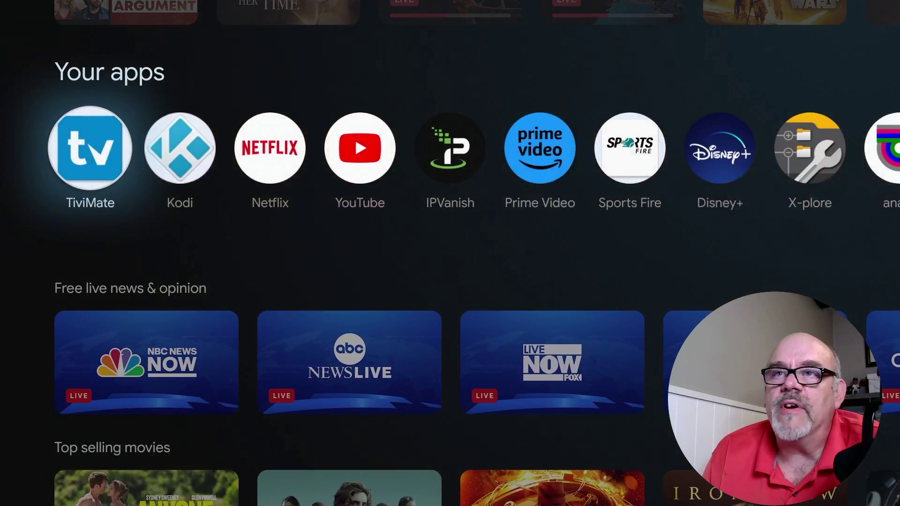
{"action": "key", "text": "Right"}
{"action": "key", "text": "Right"}
{"action": "key", "text": "Right"}
{"action": "key", "text": "Right"}
{"action": "key", "text": "Right"}
{"action": "key", "text": "Right"}
{"action": "key", "text": "Right"}
{"action": "key", "text": "Right"}
{"action": "key", "text": "Right"}
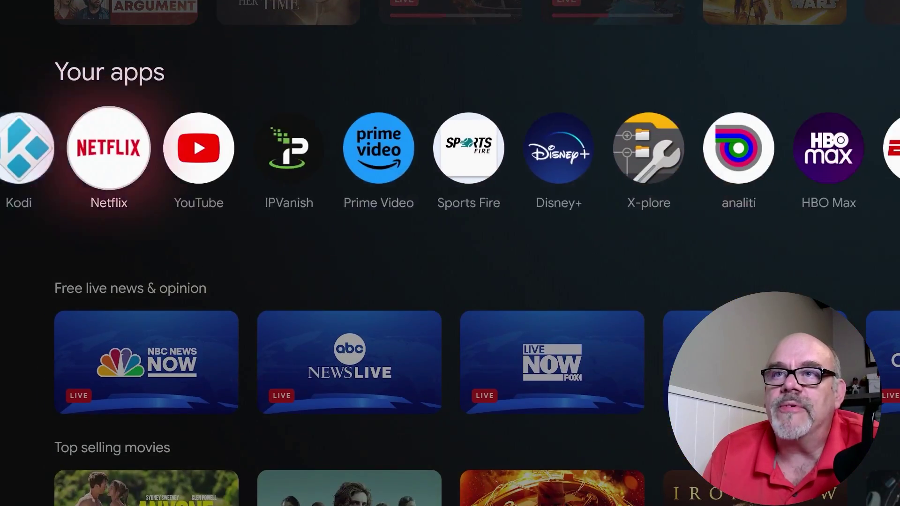
{"action": "key", "text": "Right"}
{"action": "key", "text": "Right"}
{"action": "key", "text": "Right"}
{"action": "key", "text": "Right"}
{"action": "key", "text": "Right"}
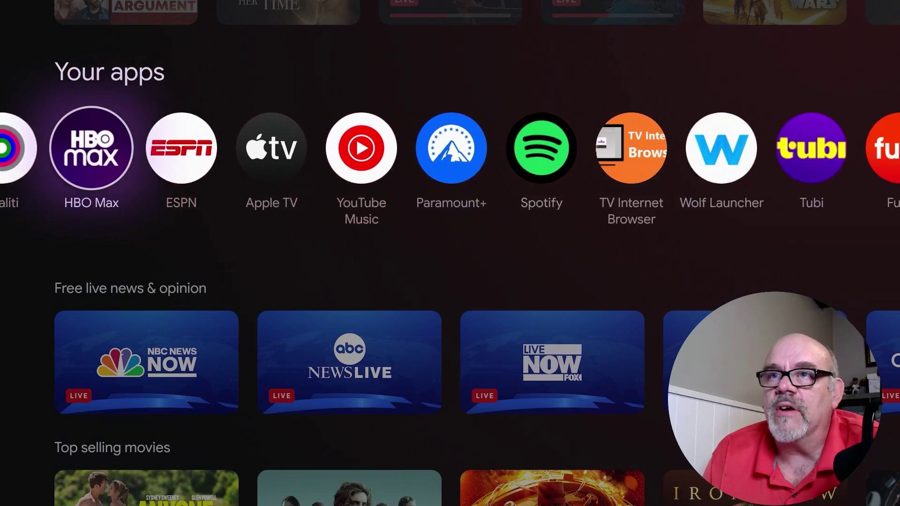
{"action": "key", "text": "Right"}
{"action": "key", "text": "Right"}
{"action": "key", "text": "Right"}
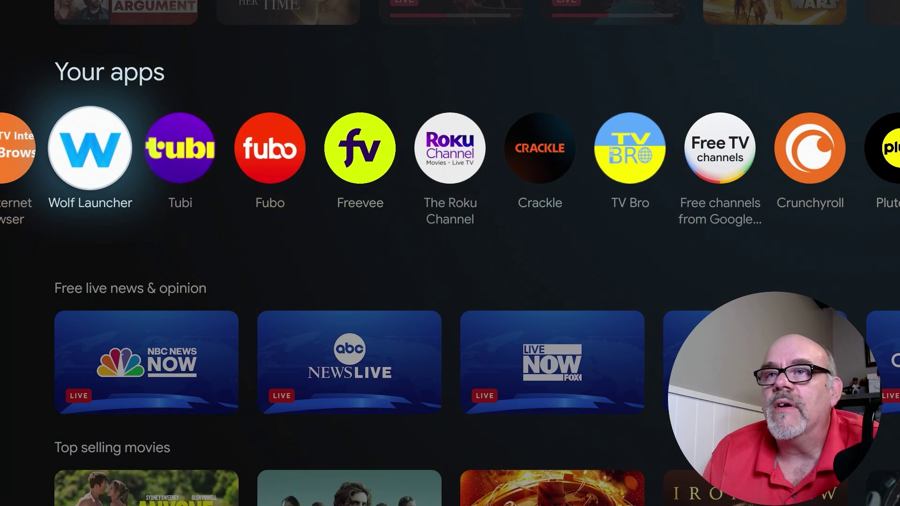
{"action": "key", "text": "Return"}
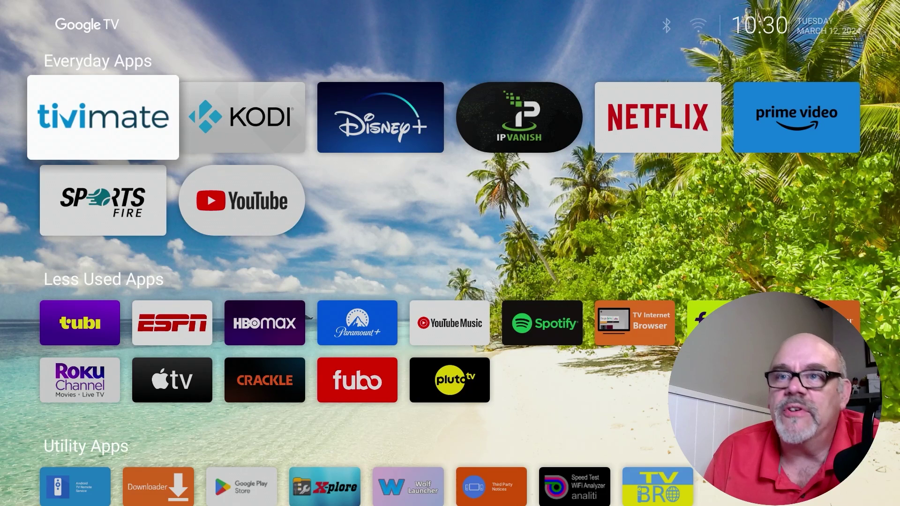
Browse the Less Used Apps and Utility Apps rows in Wolf Launcher.
{"action": "key", "text": "Down"}
{"action": "key", "text": "Down"}
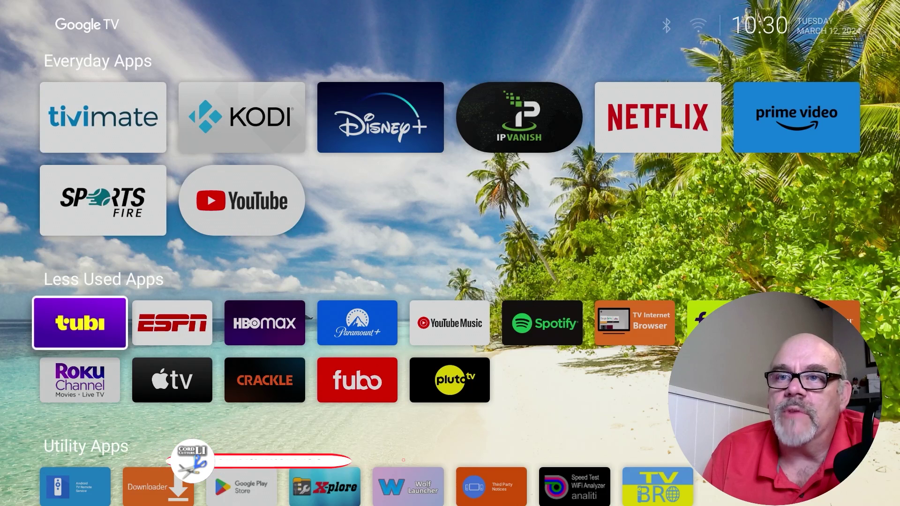
{"action": "key", "text": "Right"}
{"action": "key", "text": "Right"}
{"action": "key", "text": "Right"}
{"action": "key", "text": "Right"}
{"action": "key", "text": "Right"}
{"action": "key", "text": "Right"}
{"action": "key", "text": "Left"}
{"action": "key", "text": "Left"}
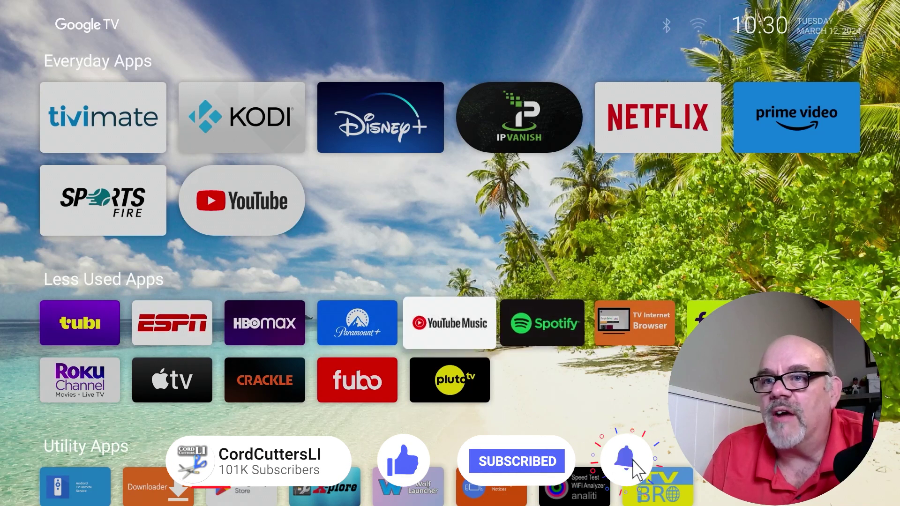
{"action": "key", "text": "Left"}
{"action": "key", "text": "Down"}
{"action": "key", "text": "Down"}
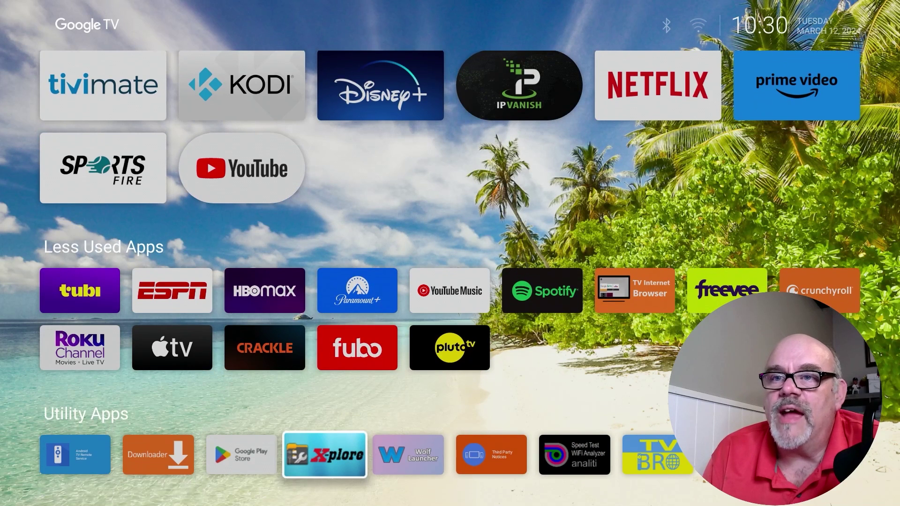
{"action": "key", "text": "Left"}
{"action": "key", "text": "Up"}
{"action": "key", "text": "Up"}
{"action": "key", "text": "Up"}
{"action": "key", "text": "Up"}
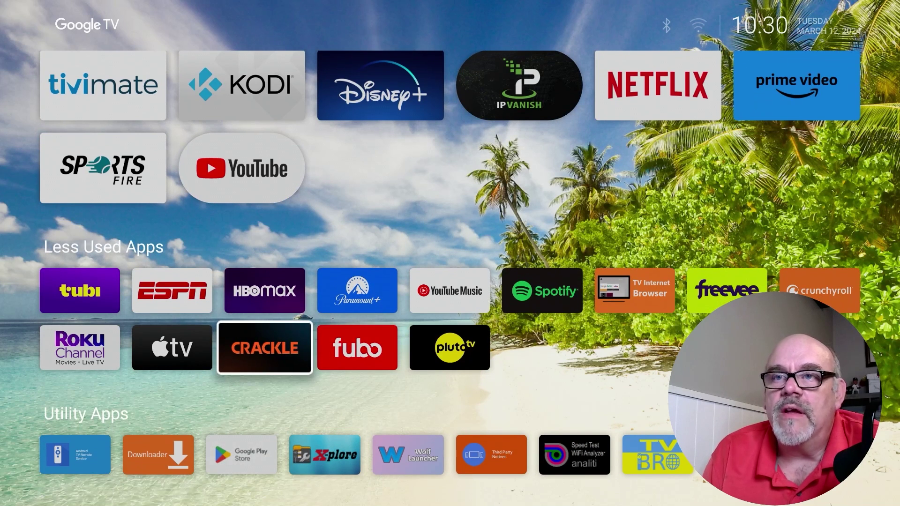
Focus the KODI tile in Everyday Apps and open its Application Menu.
{"action": "key", "text": "Down"}
{"action": "key", "text": "Down"}
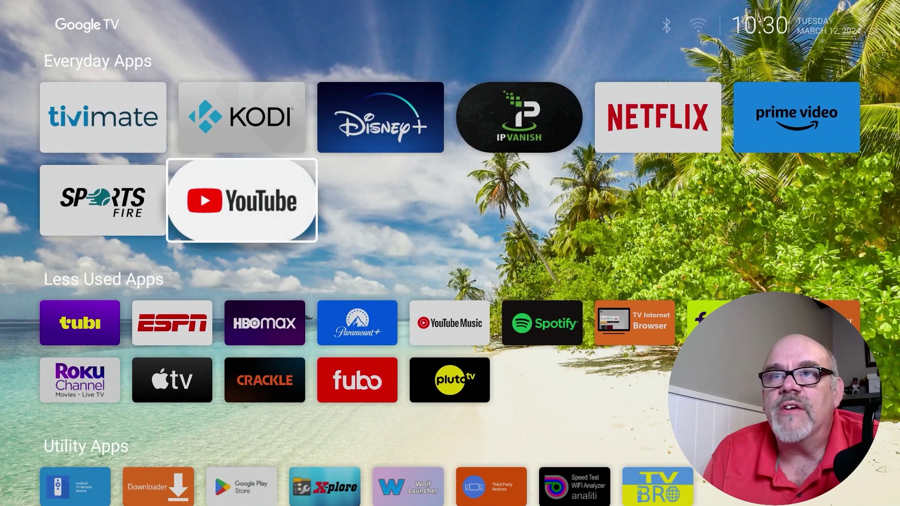
{"action": "key", "text": "Down"}
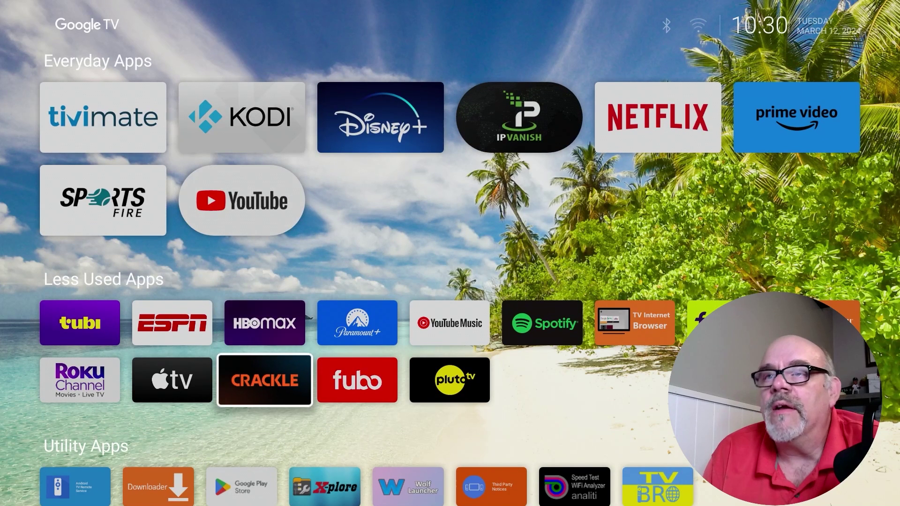
{"action": "key", "text": "Up"}
{"action": "key", "text": "Up"}
{"action": "key", "text": "Up"}
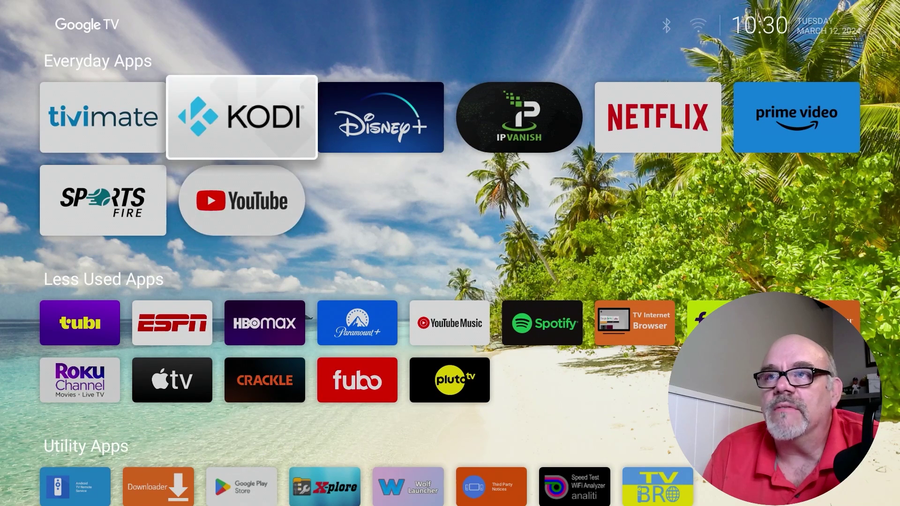
{"action": "key", "text": "Down"}
{"action": "key", "text": "Up"}
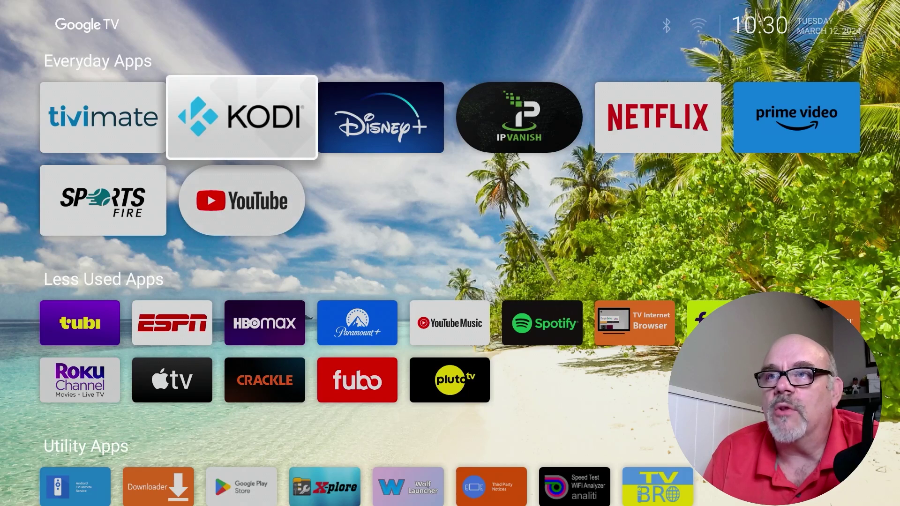
{"action": "key", "text": "Return"}
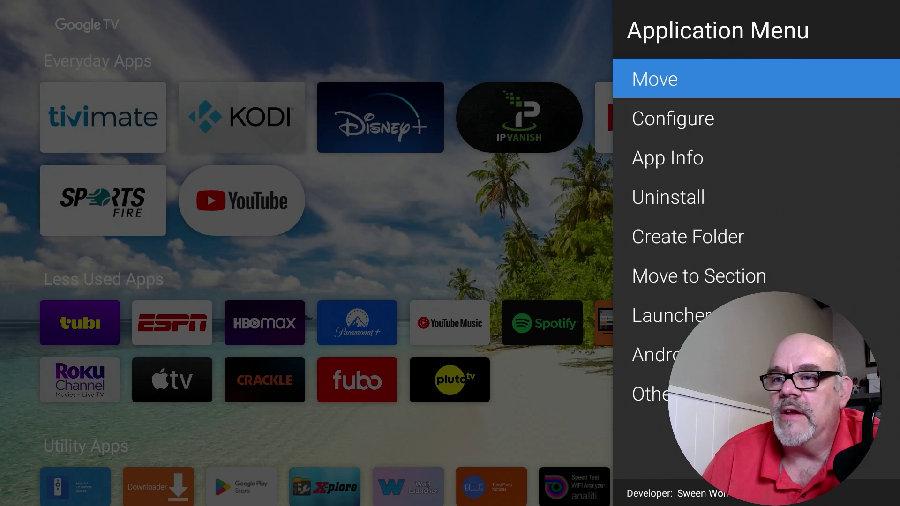
Go through Launcher Settings and Sections to the Manage Sections list.
{"action": "key", "text": "Down"}
{"action": "key", "text": "Down"}
{"action": "key", "text": "Down"}
{"action": "key", "text": "Down"}
{"action": "key", "text": "Down"}
{"action": "key", "text": "Down"}
{"action": "key", "text": "Return"}
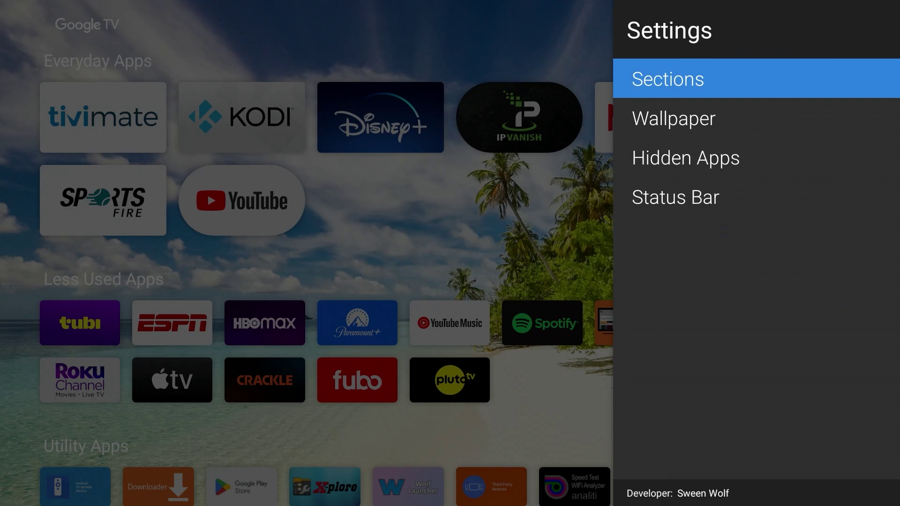
{"action": "key", "text": "Return"}
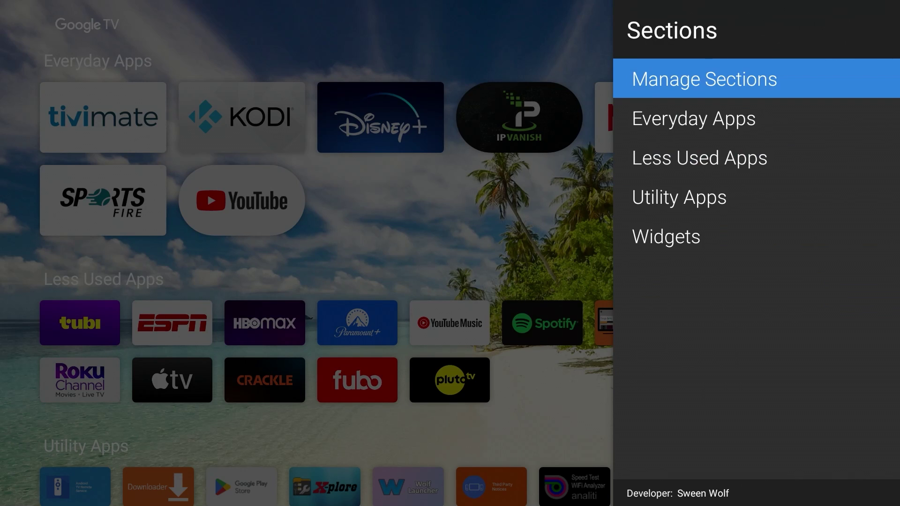
{"action": "key", "text": "Down"}
{"action": "key", "text": "Down"}
{"action": "key", "text": "Down"}
{"action": "key", "text": "Down"}
{"action": "key", "text": "Up"}
{"action": "key", "text": "Up"}
{"action": "key", "text": "Up"}
{"action": "key", "text": "Up"}
{"action": "key", "text": "Return"}
{"action": "key", "text": "Down"}
{"action": "key", "text": "Down"}
{"action": "key", "text": "Down"}
{"action": "key", "text": "Down"}
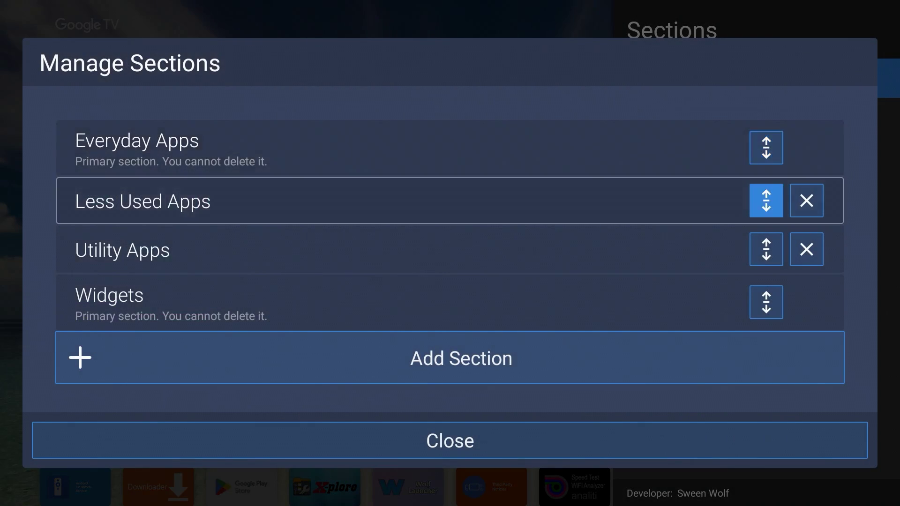
Move Utility Apps above Less Used Apps and back, leaving section order unchanged.
{"action": "key", "text": "Up"}
{"action": "key", "text": "Up"}
{"action": "key", "text": "Up"}
{"action": "key", "text": "Up"}
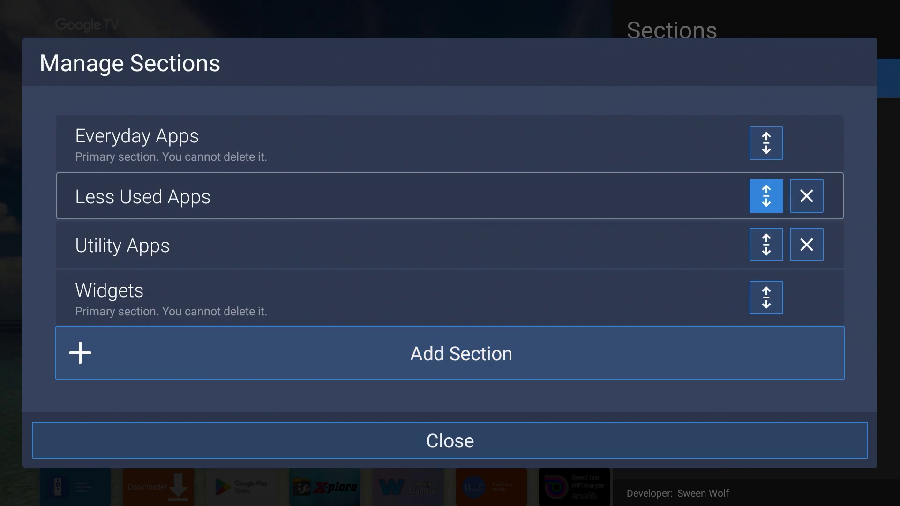
{"action": "key", "text": "Down"}
{"action": "key", "text": "Down"}
{"action": "key", "text": "Up"}
{"action": "key", "text": "Up"}
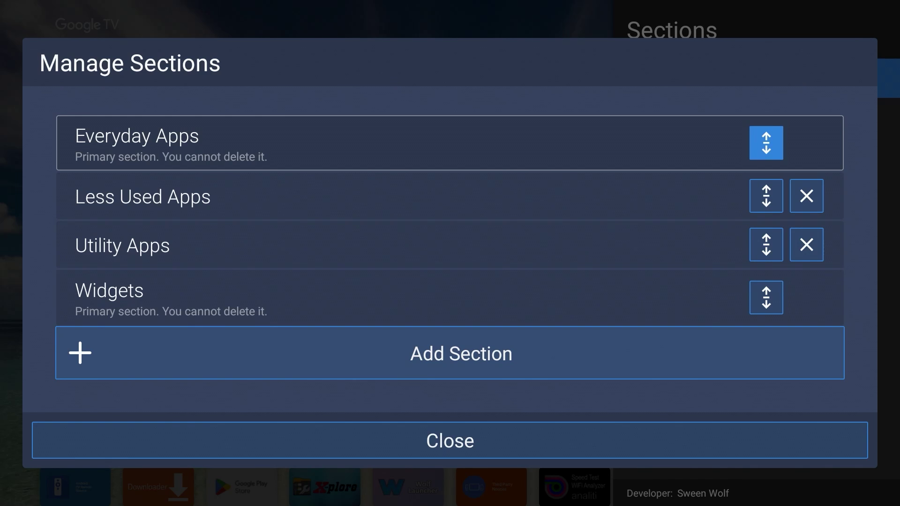
{"action": "key", "text": "Down"}
{"action": "key", "text": "Down"}
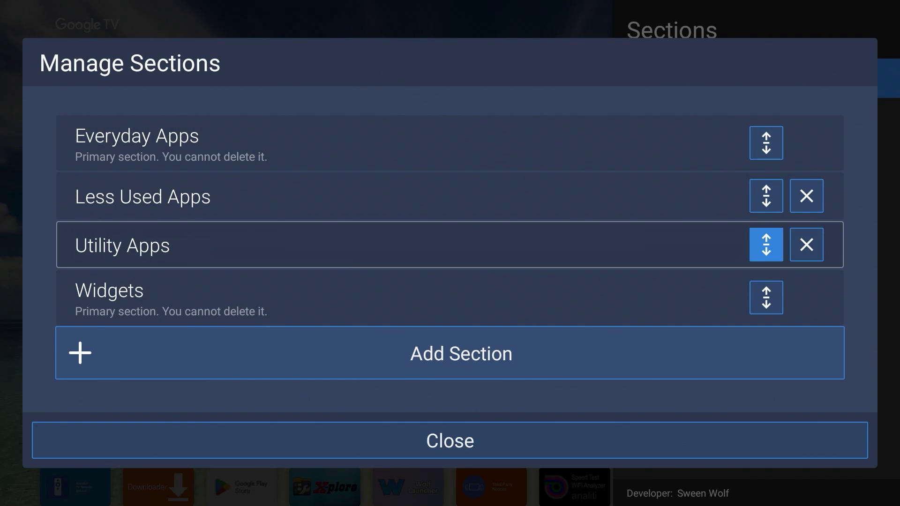
{"action": "key", "text": "Return"}
{"action": "key", "text": "Up"}
{"action": "key", "text": "Down"}
{"action": "key", "text": "Return"}
Close Manage Sections and return to the launcher Settings panel.
{"action": "key", "text": "Down"}
{"action": "key", "text": "Down"}
{"action": "key", "text": "Down"}
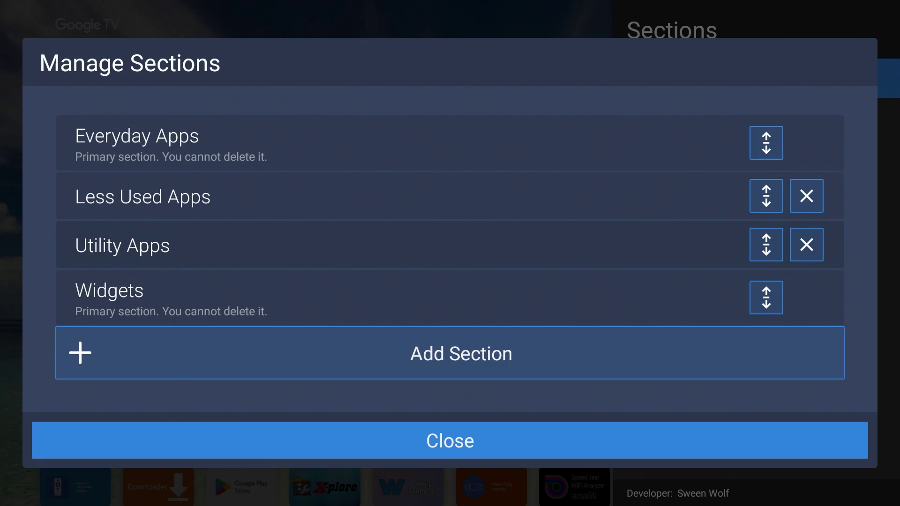
{"action": "key", "text": "Return"}
{"action": "key", "text": "Escape"}
{"action": "key", "text": "Down"}
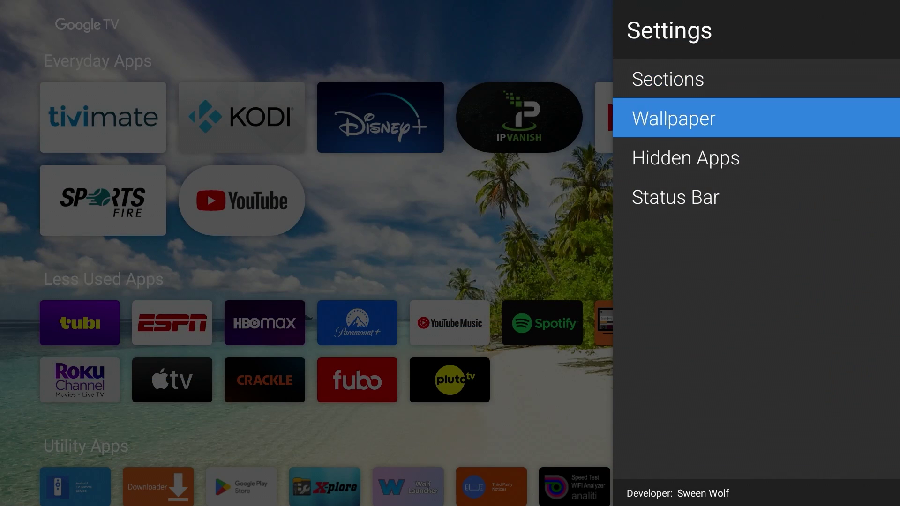
Choose Wallpaper, then Select Wallpaper to bring up the Select Image file picker.
{"action": "key", "text": "Return"}
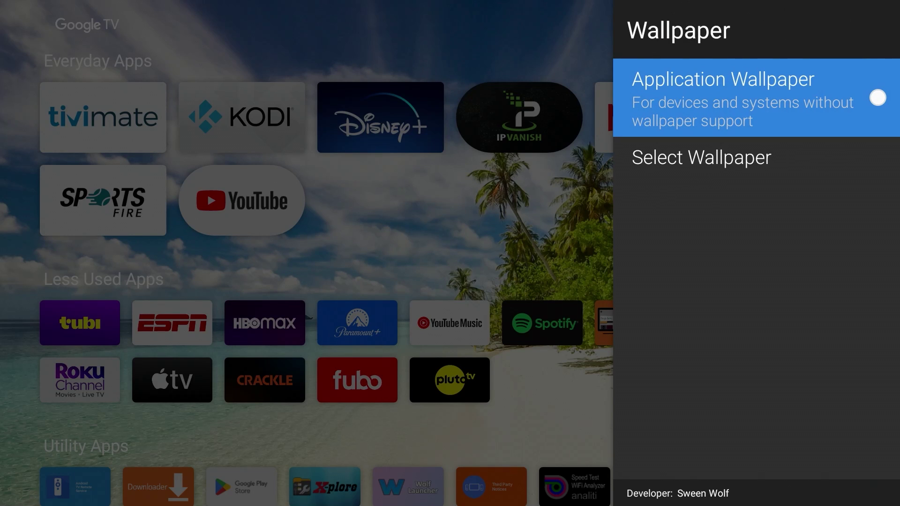
{"action": "key", "text": "Down"}
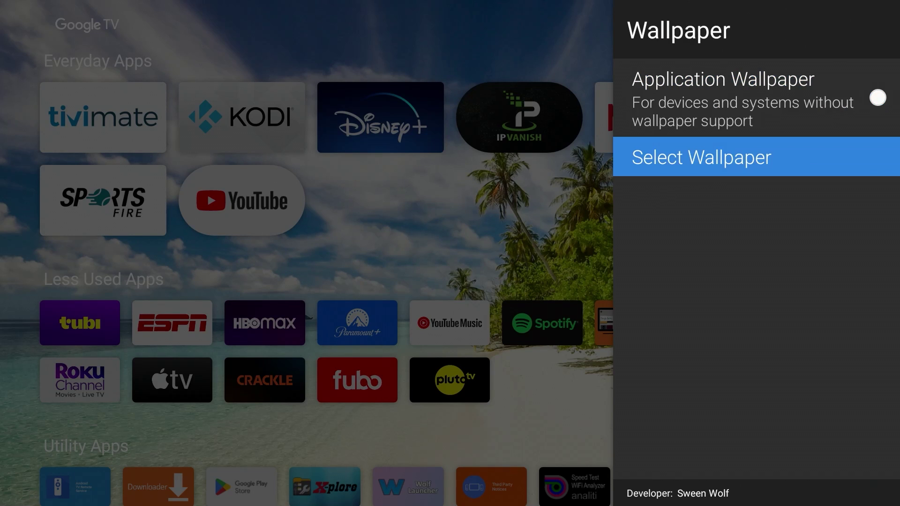
{"action": "key", "text": "Return"}
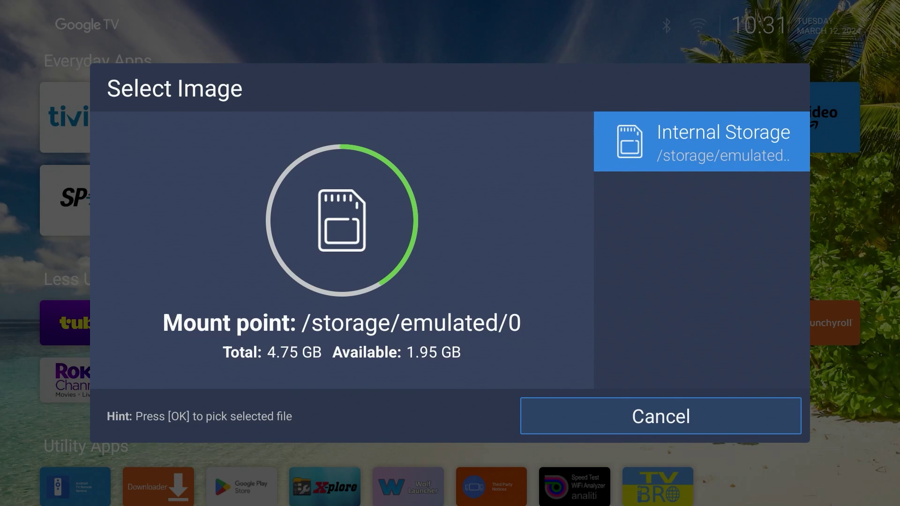
Browse to Internal Storage > Download > Downloader in the image picker.
{"action": "key", "text": "Return"}
{"action": "key", "text": "Down"}
{"action": "key", "text": "Down"}
{"action": "key", "text": "Down"}
{"action": "key", "text": "Down"}
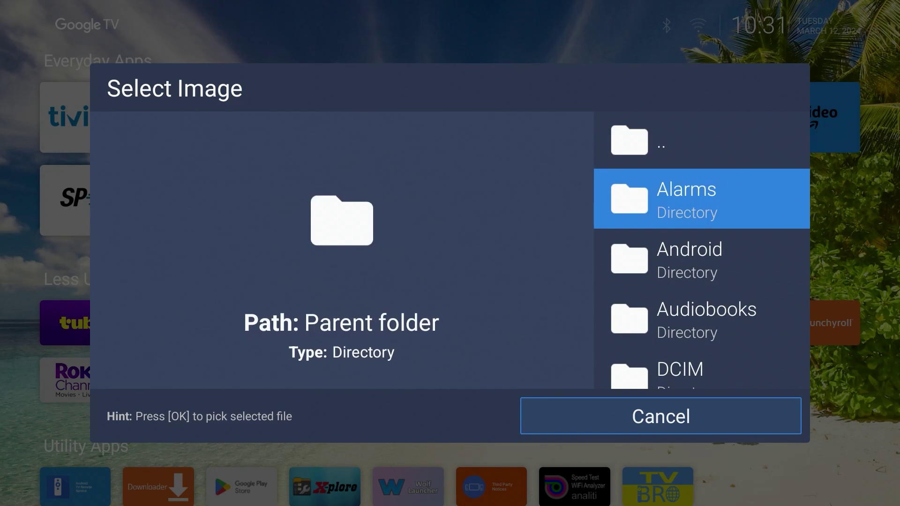
{"action": "key", "text": "Down"}
{"action": "key", "text": "Down"}
{"action": "key", "text": "Down"}
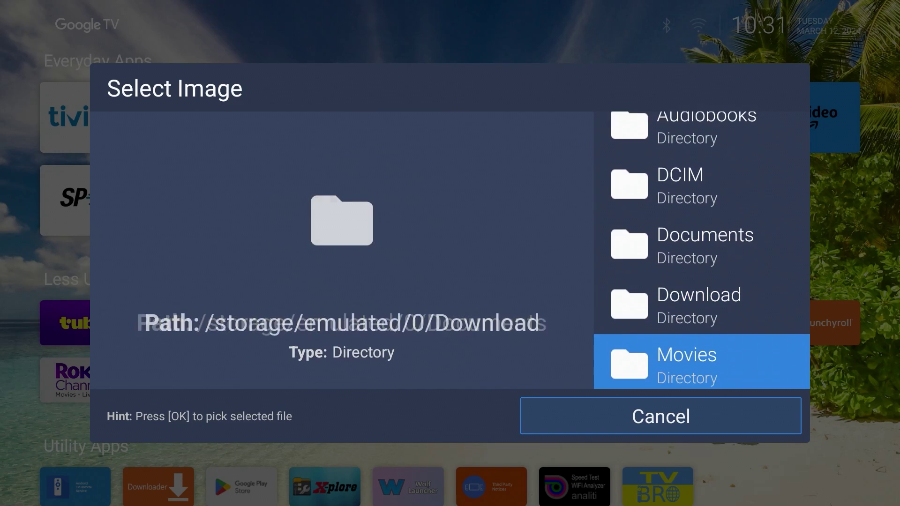
{"action": "key", "text": "Up"}
{"action": "key", "text": "Return"}
{"action": "key", "text": "Down"}
{"action": "key", "text": "Return"}
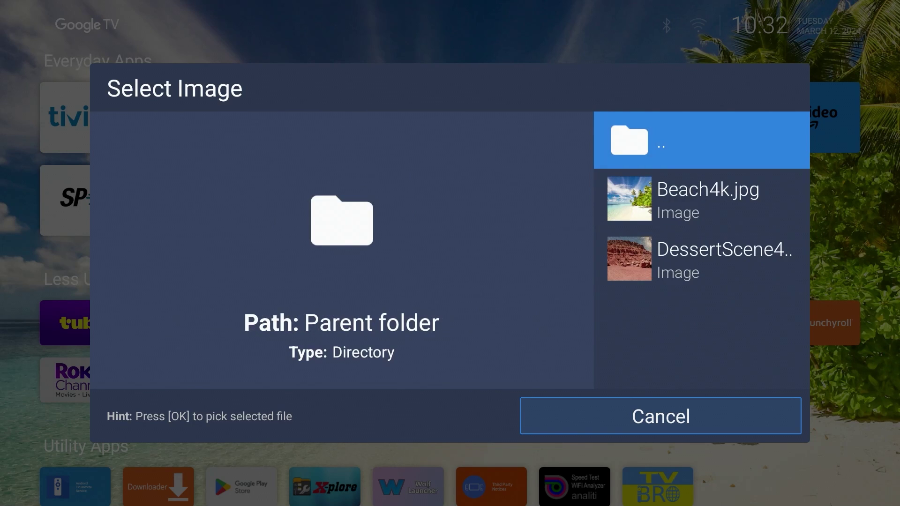
Preview Beach4k.jpg and the desert scene image, then close the picker.
{"action": "key", "text": "Down"}
{"action": "key", "text": "Down"}
{"action": "key", "text": "Up"}
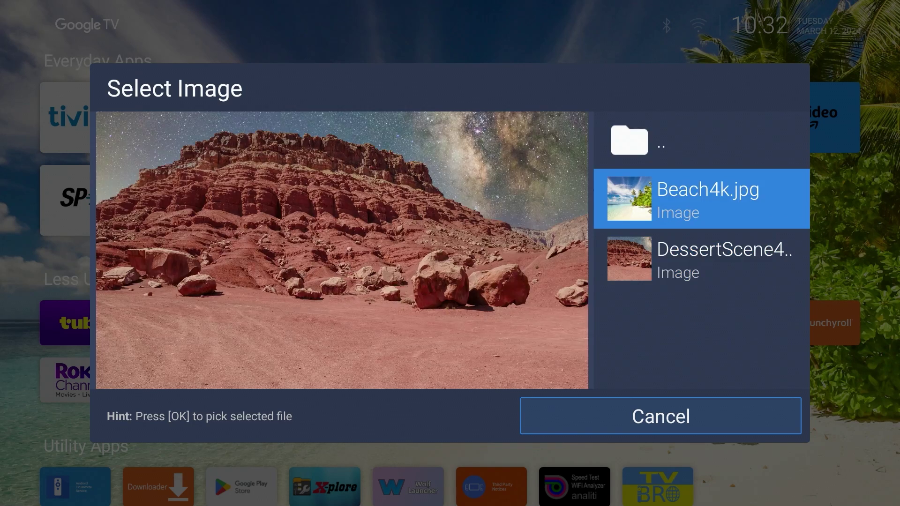
{"action": "key", "text": "Up"}
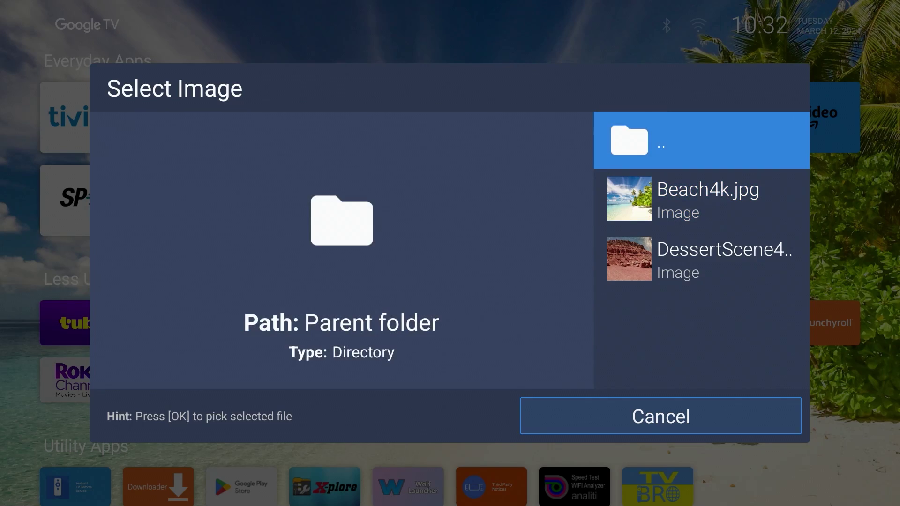
{"action": "key", "text": "Down"}
{"action": "key", "text": "Down"}
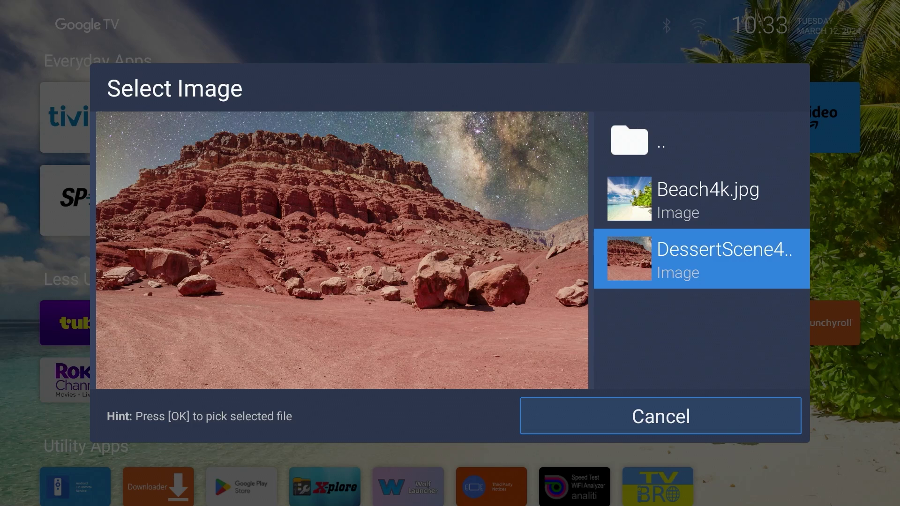
{"action": "key", "text": "Return"}
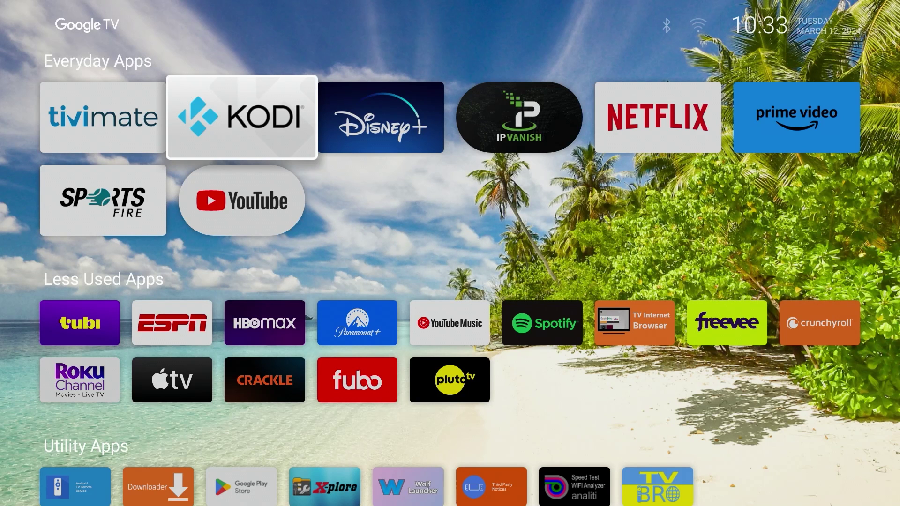
{"action": "key", "text": "Down"}
{"action": "key", "text": "Down"}
{"action": "key", "text": "Down"}
{"action": "key", "text": "Down"}
{"action": "key", "text": "Down"}
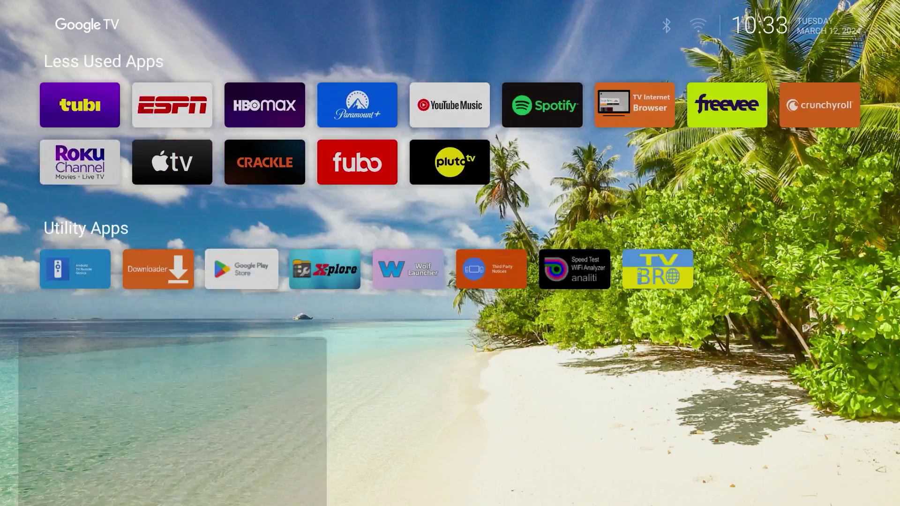
{"action": "key", "text": "Up"}
{"action": "key", "text": "Up"}
{"action": "key", "text": "Up"}
{"action": "key", "text": "Up"}
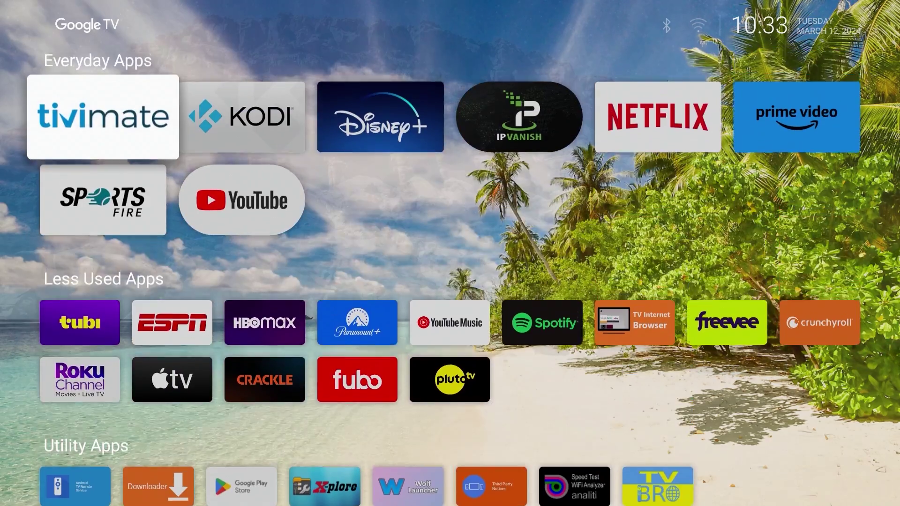